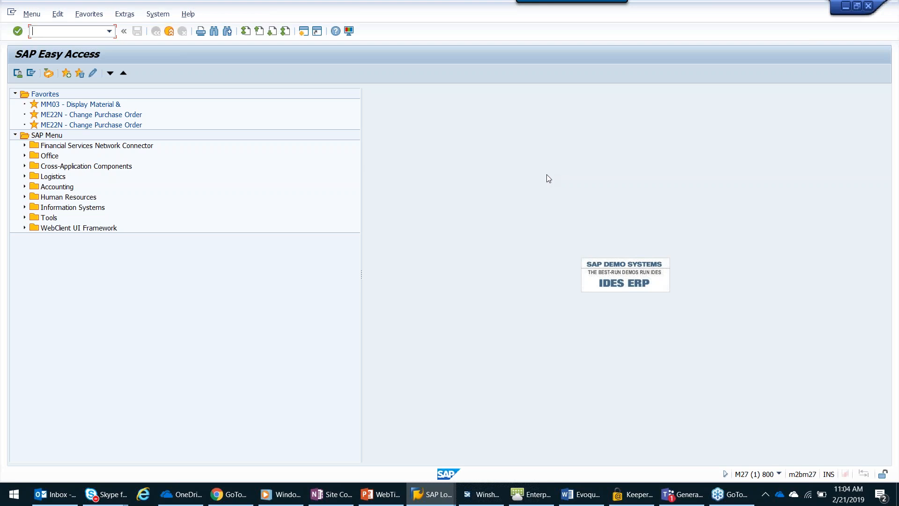
Run transaction CS01 and open the BOM item overview for material 1000TEST2, plant 1000 and BOM usage 1.
type("CS01")
key("Return")
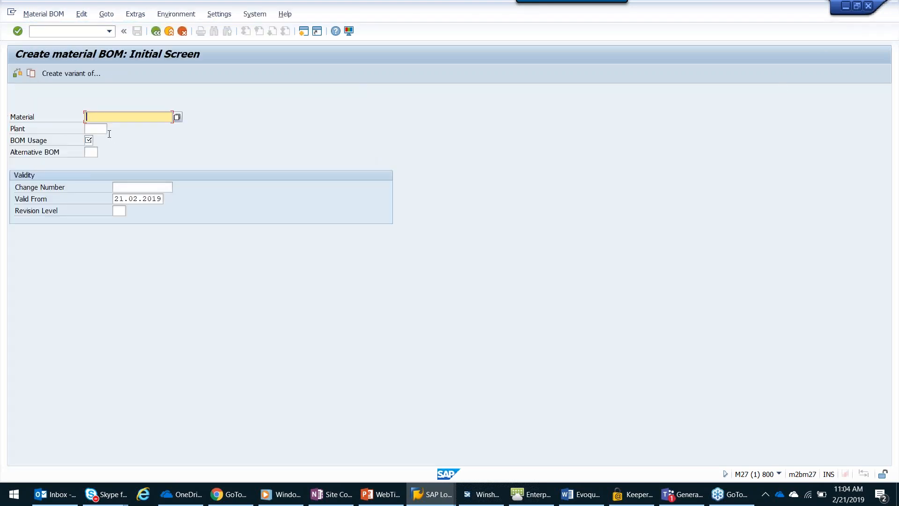
type("1")
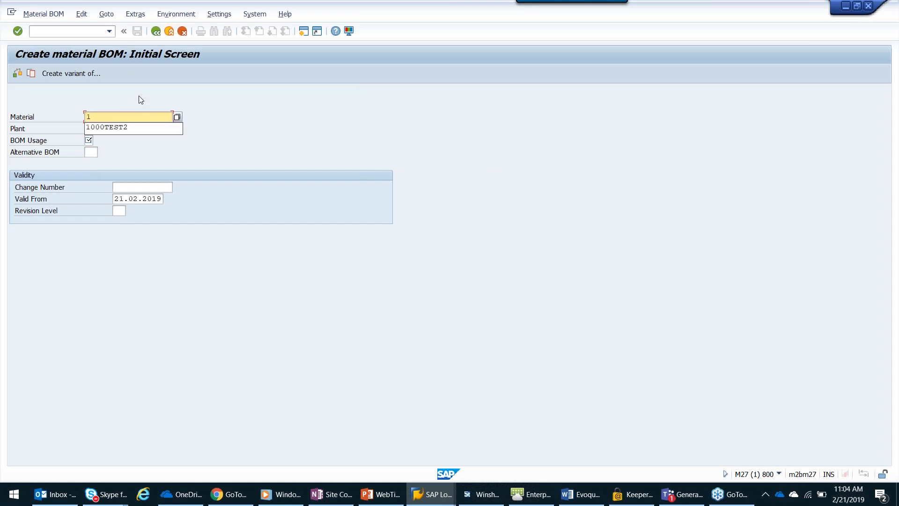
left_click(127, 128)
left_click(102, 128)
type("1000")
key("Tab")
type("1")
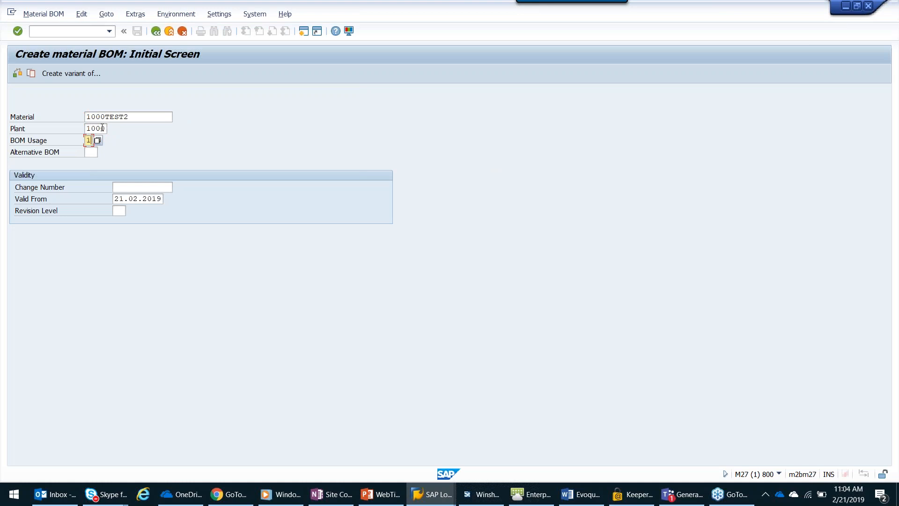
left_click(18, 33)
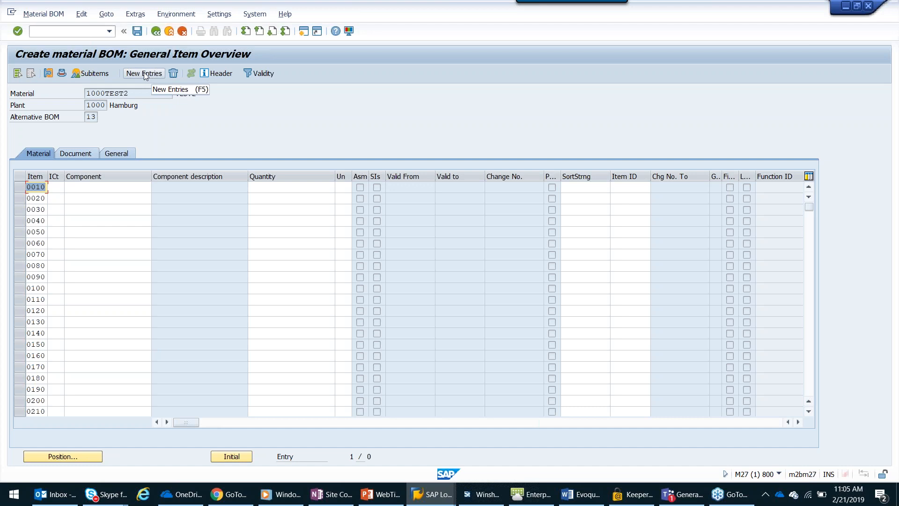
Fill in item 0010 with item category L, component 100-100 and quantity 10.
left_click(60, 186)
type("L")
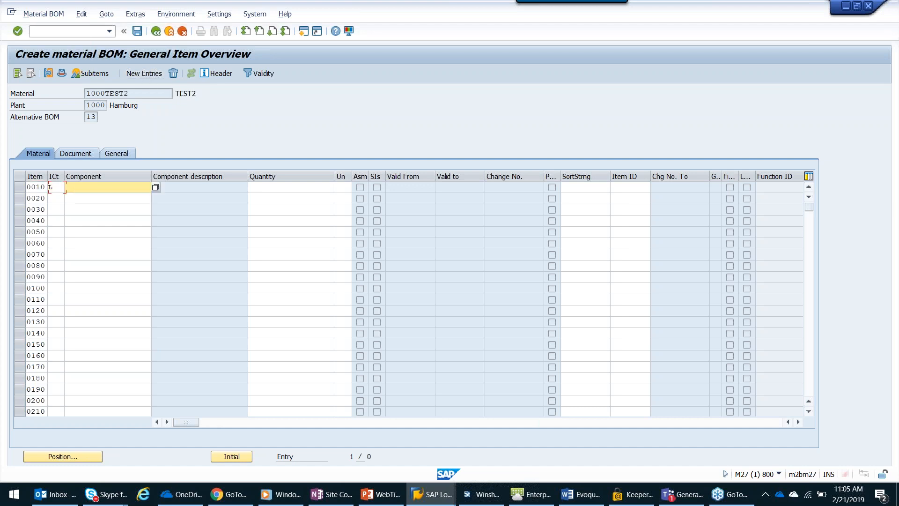
type("100")
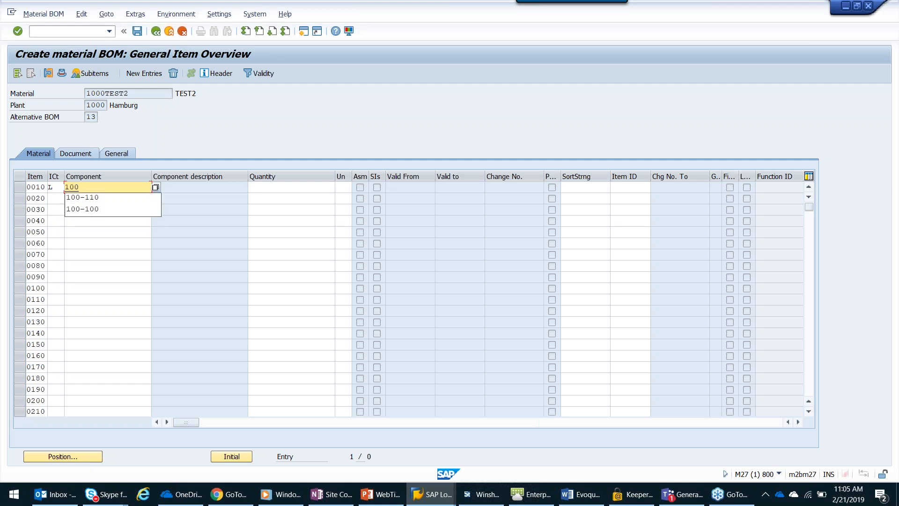
left_click(86, 210)
key("Tab")
type("10")
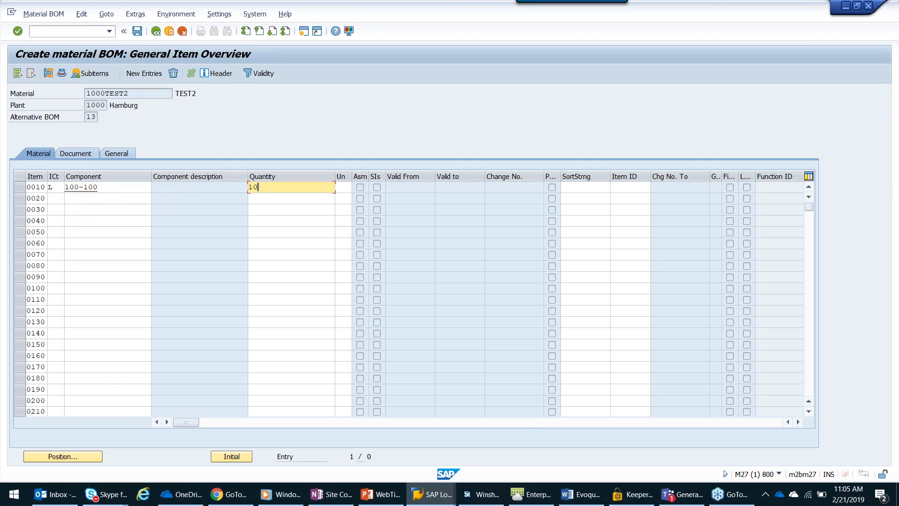
key("Return")
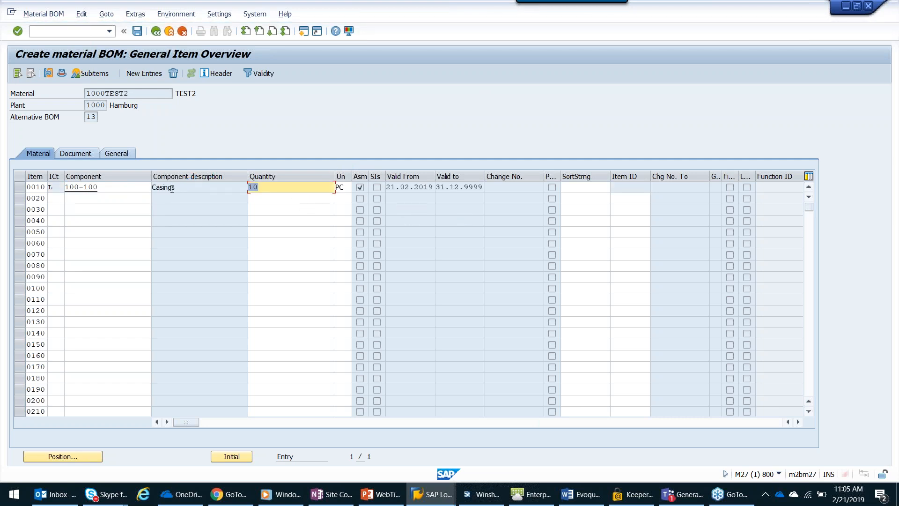
Make a new entry for item 0020 with item category L, component 101-100 and quantity 15.
left_click(139, 74)
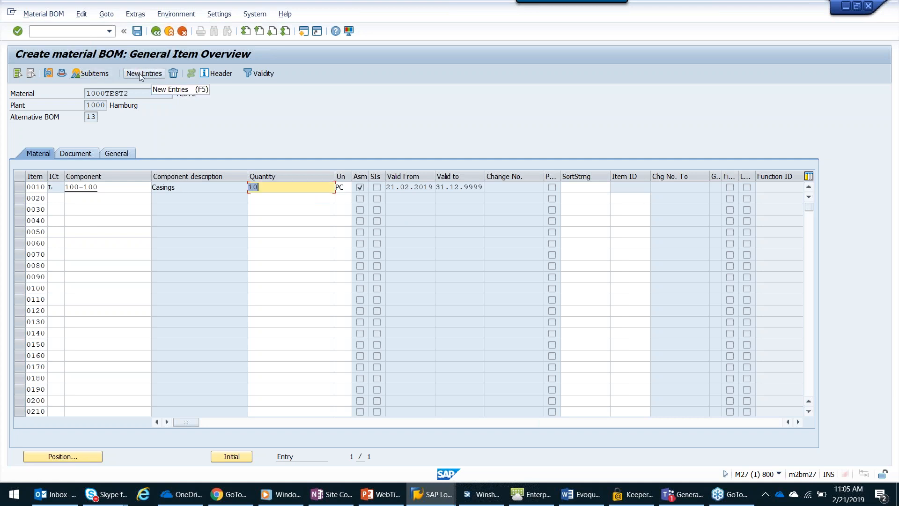
left_click(60, 198)
type("L")
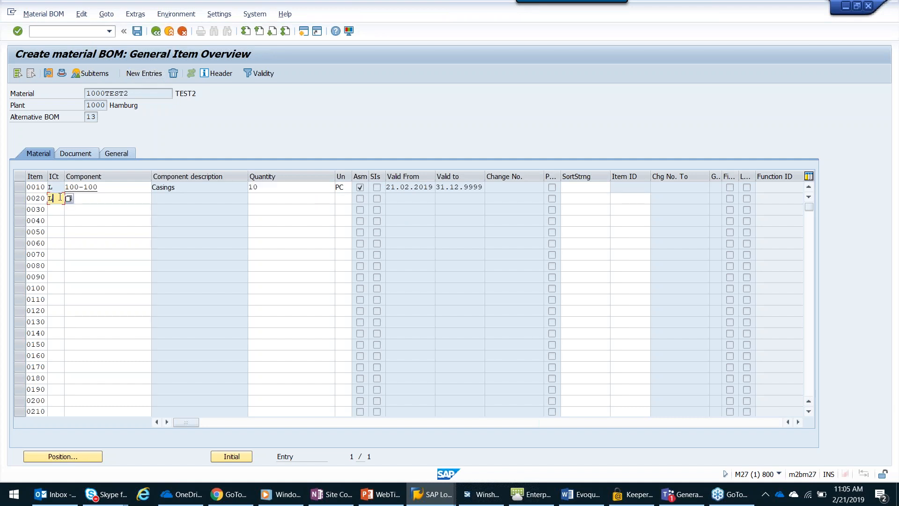
key("Tab")
type("1")
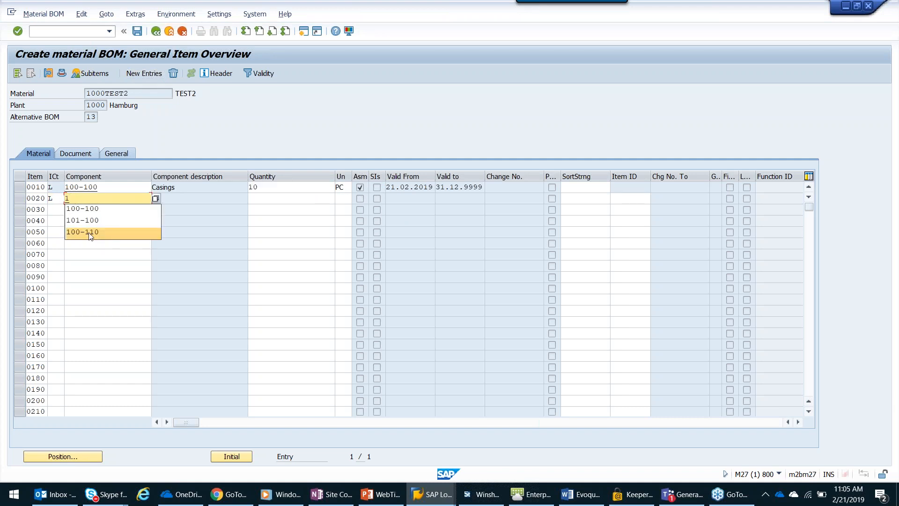
left_click(159, 217)
key("Tab")
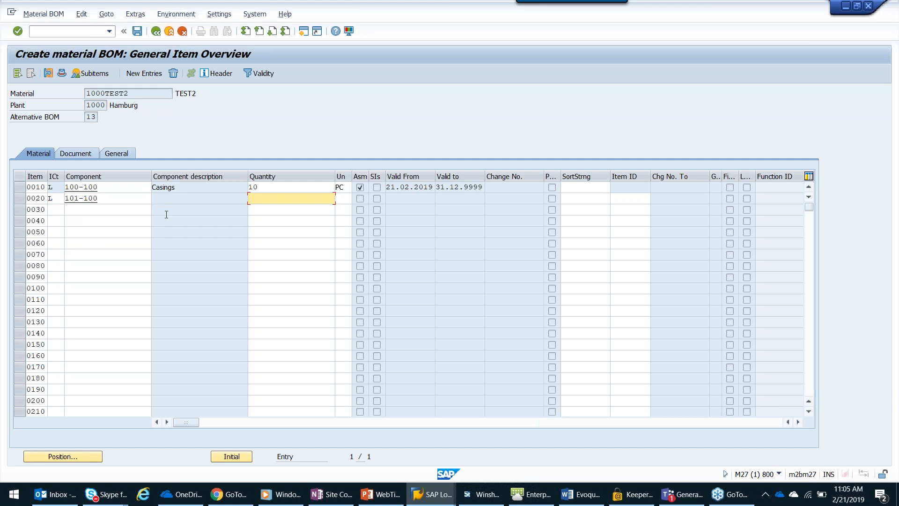
type("15")
key("Tab")
key("Return")
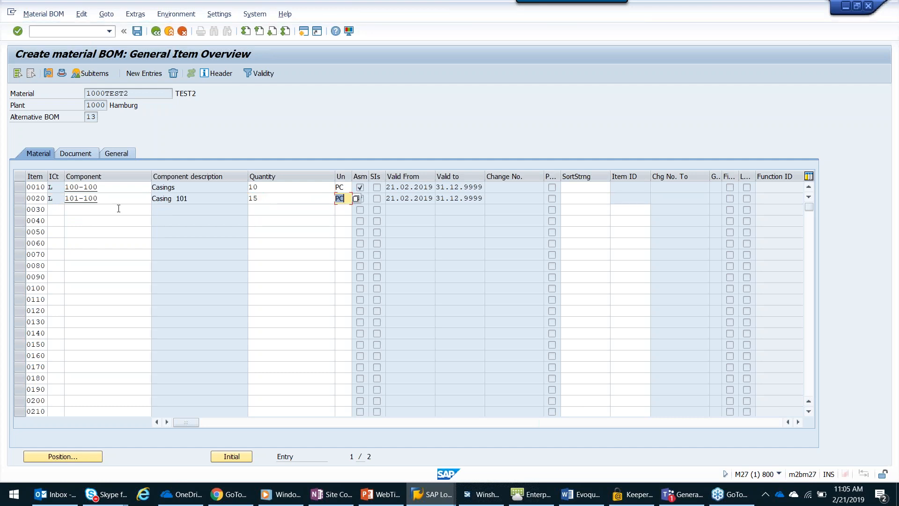
Make a new entry for item 0030 with item category L, component 100-110 and quantity 10.
left_click(145, 73)
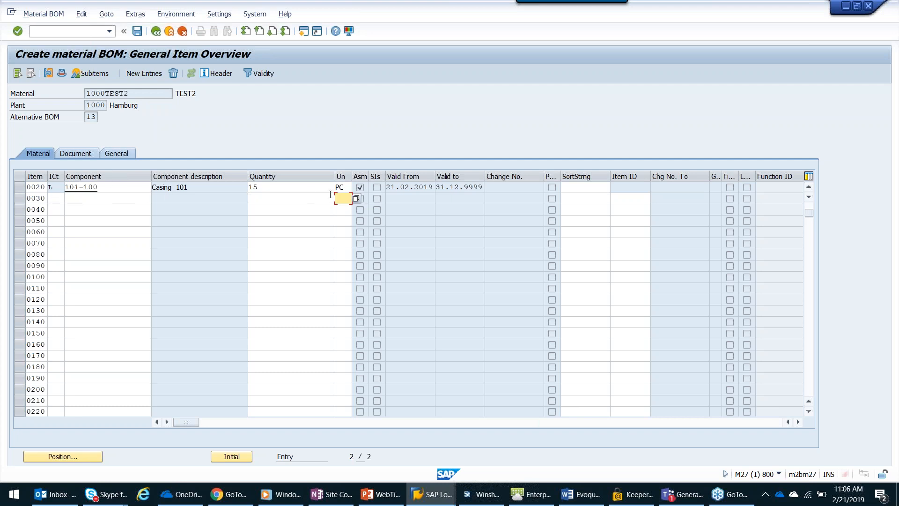
left_click(57, 198)
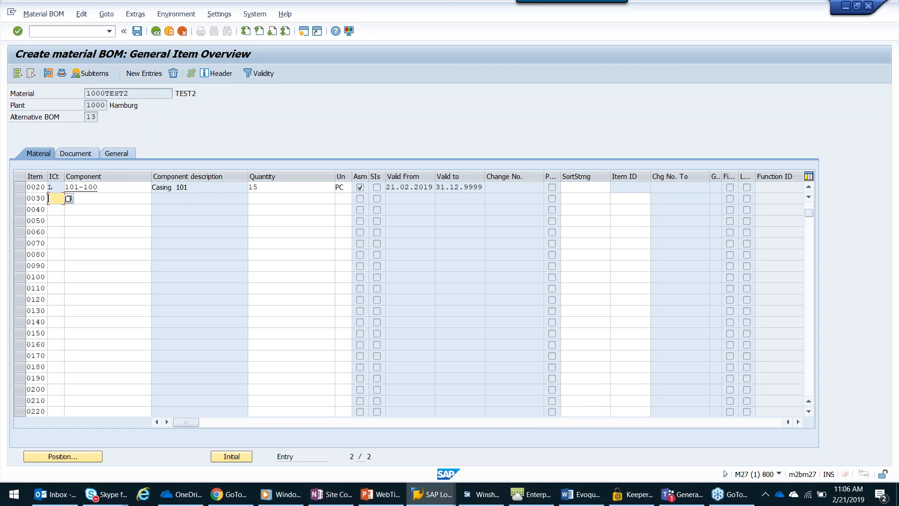
type("L")
left_click(107, 200)
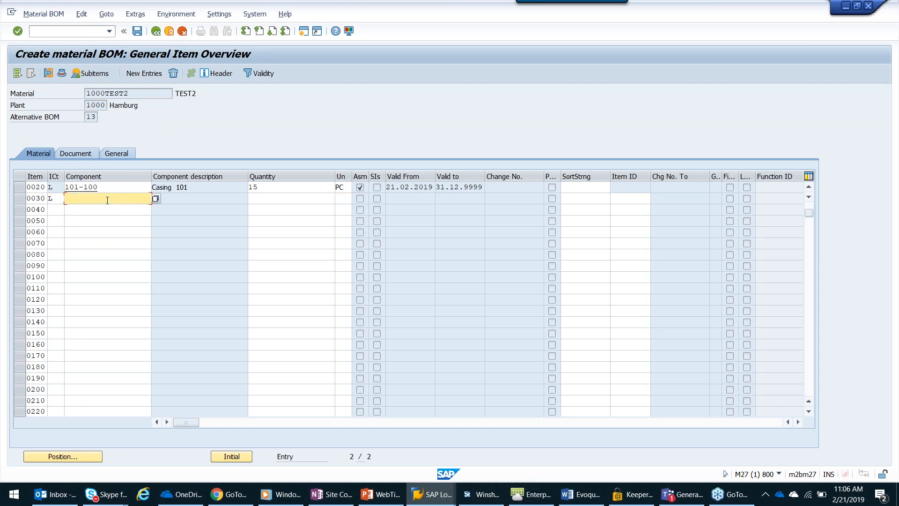
left_click(154, 229)
left_click(269, 198)
type("10")
key("Return")
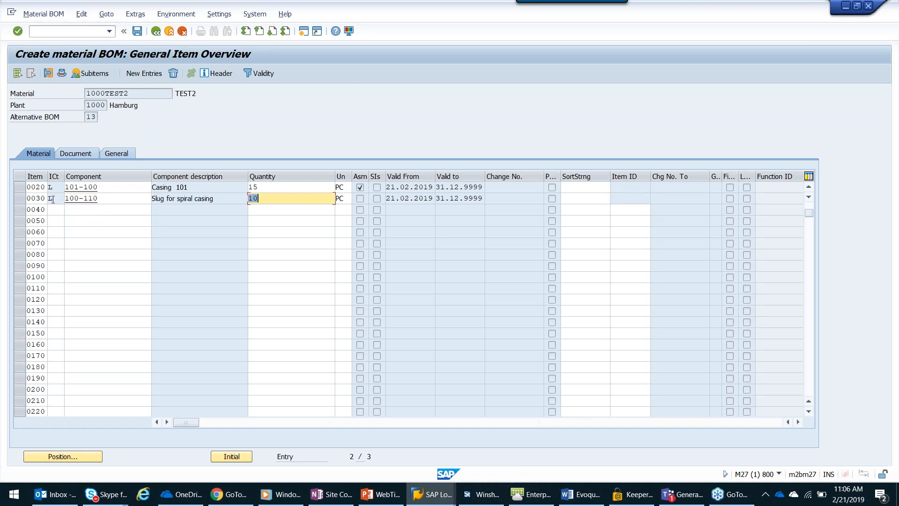
Bring up one more new entry, and exit the BOM without saving it.
left_click(140, 72)
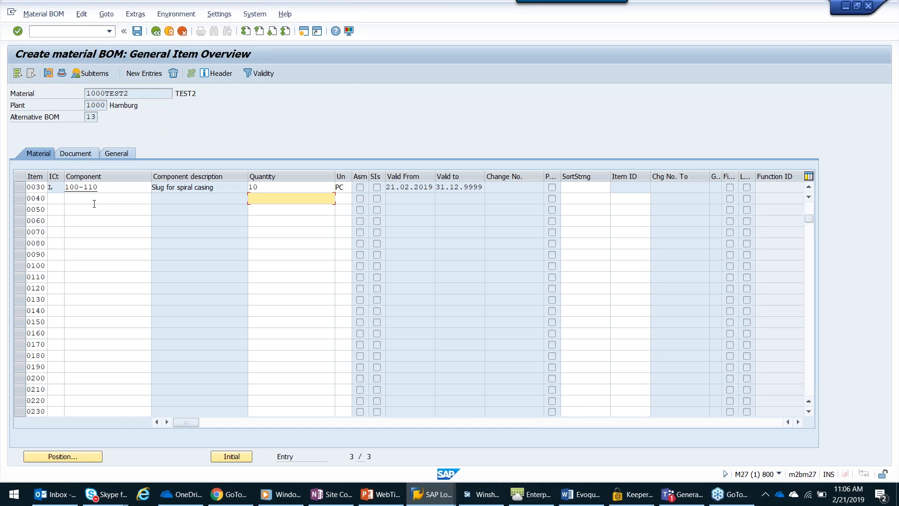
left_click(140, 73)
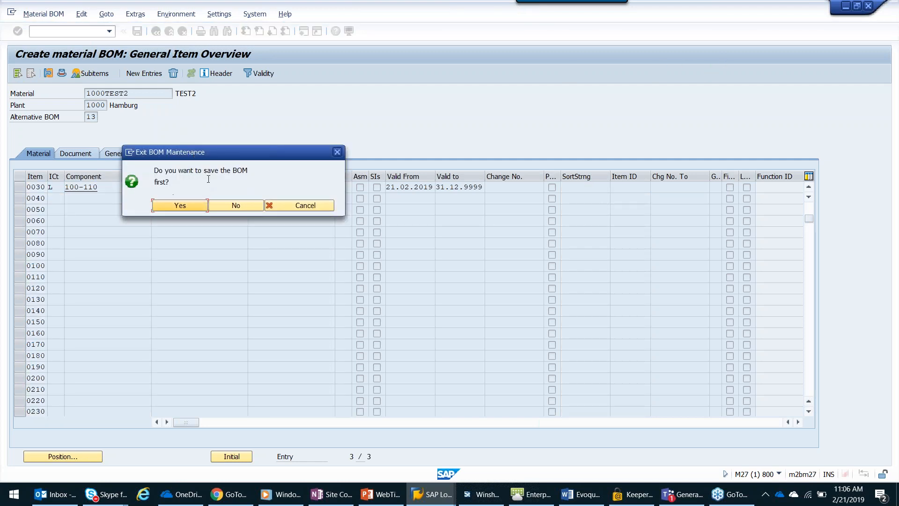
left_click(237, 206)
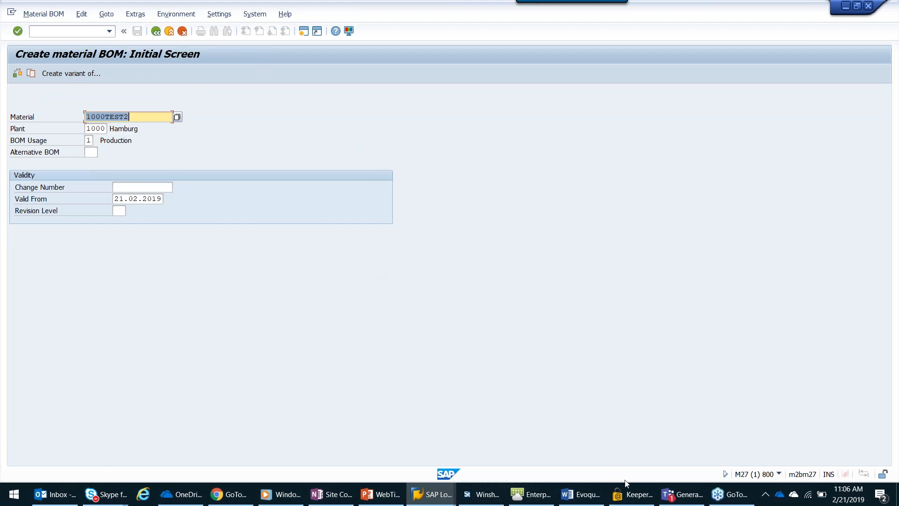
Switch to Winshuttle Studio and create a transaction script from an SAP recording, logging on with the saved M27 auto logon credentials.
left_click(482, 496)
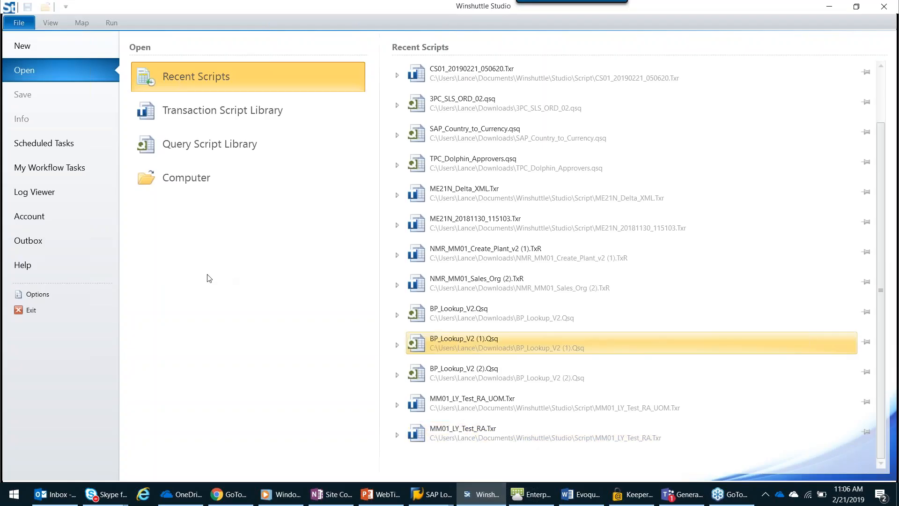
left_click(34, 46)
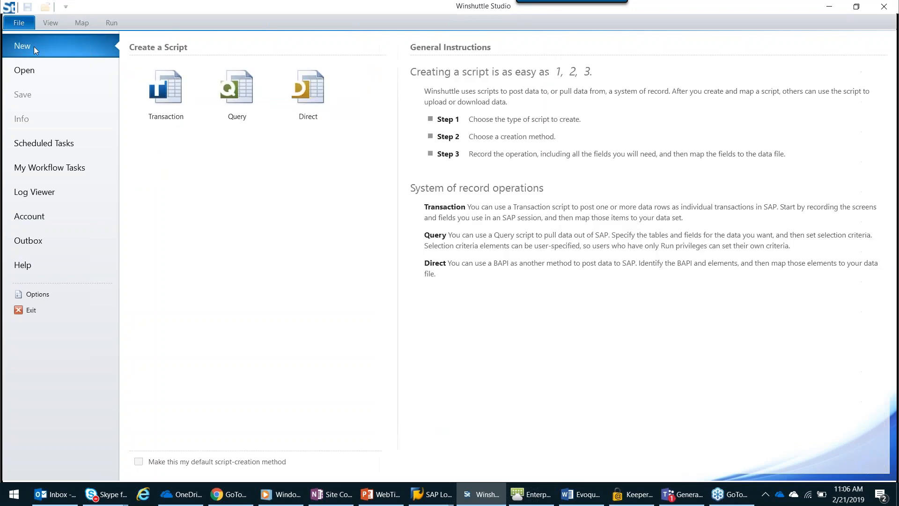
left_click(189, 97)
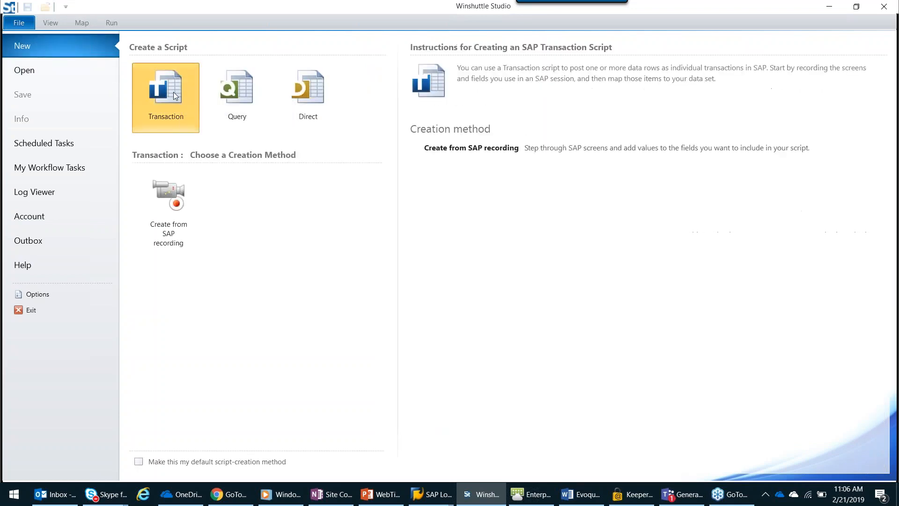
left_click(168, 214)
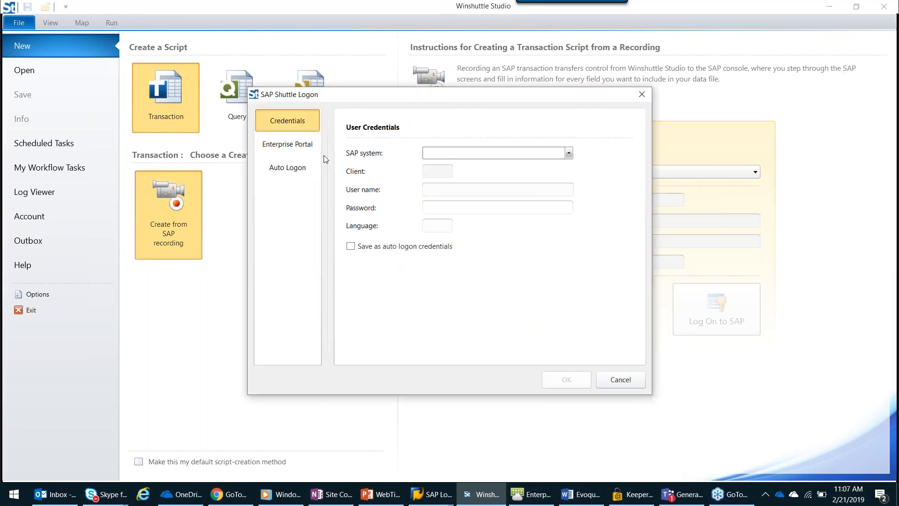
left_click(287, 167)
left_click(375, 165)
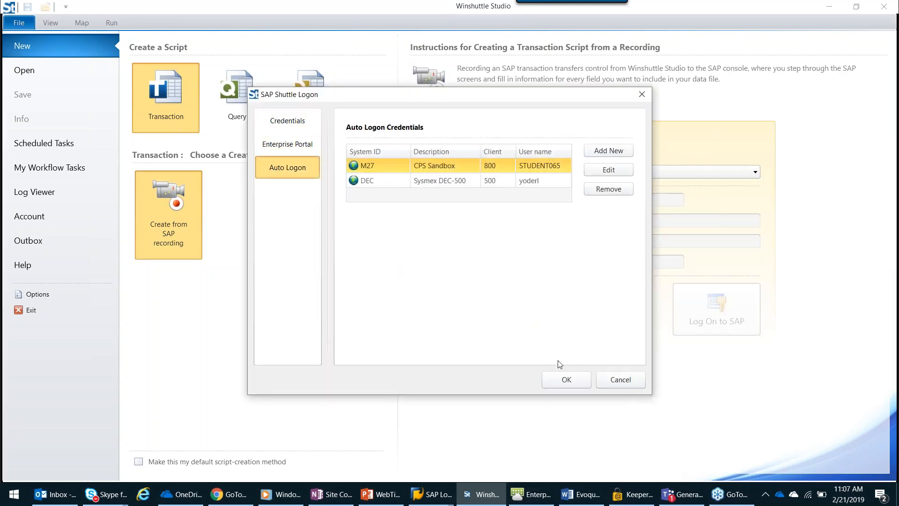
left_click(567, 379)
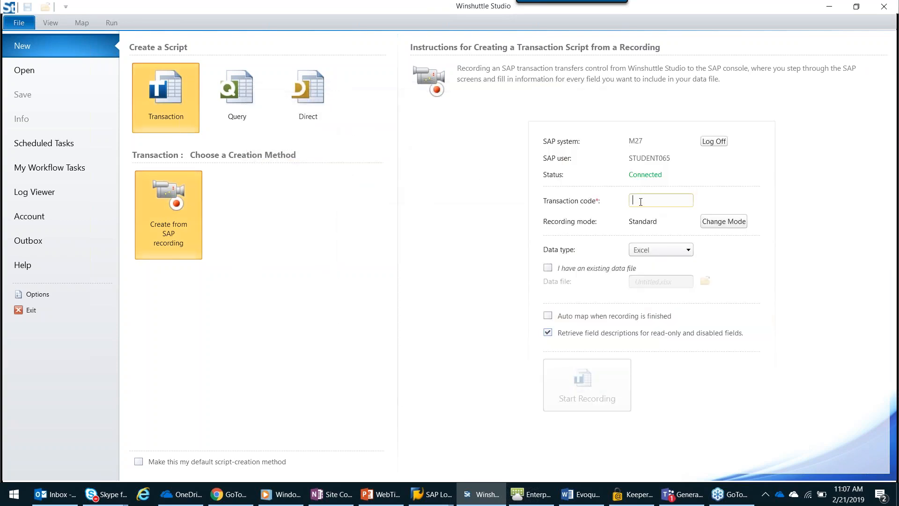
Set the transaction code to CS01, keep the Standard recording mode and start the recording.
type("CS01")
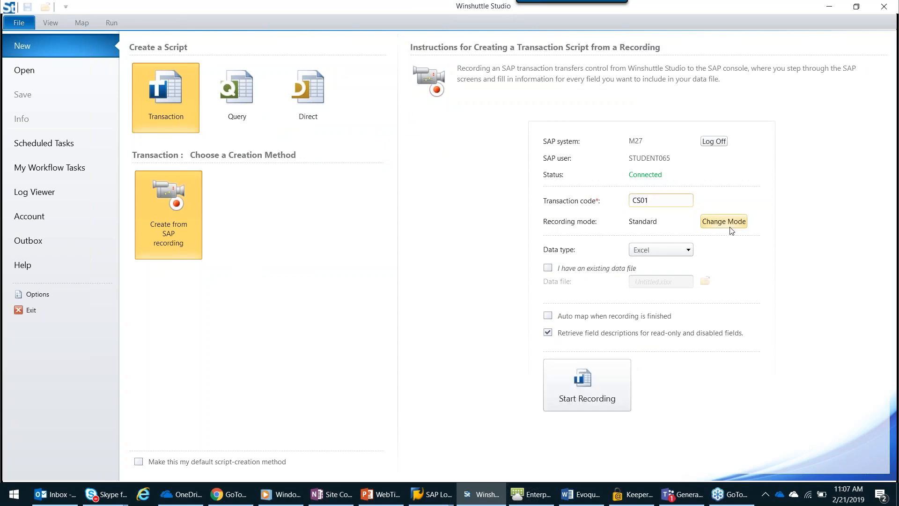
left_click(717, 227)
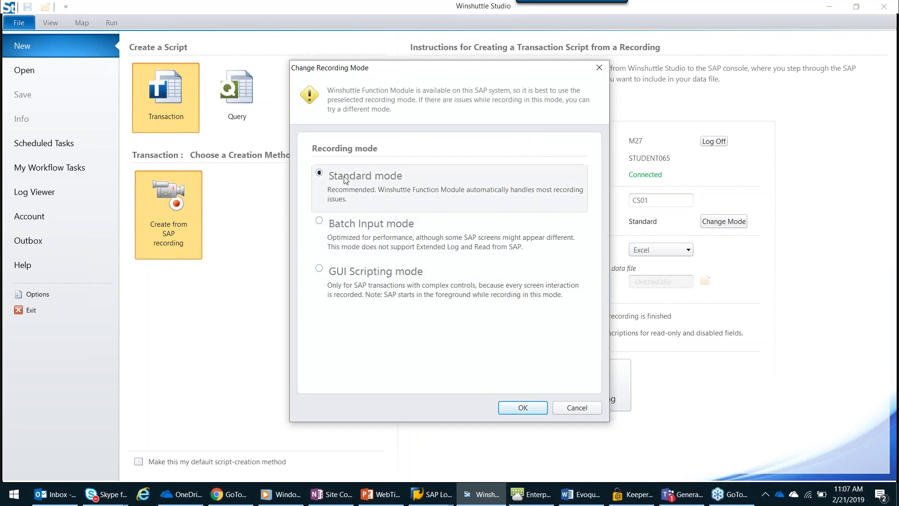
left_click(578, 409)
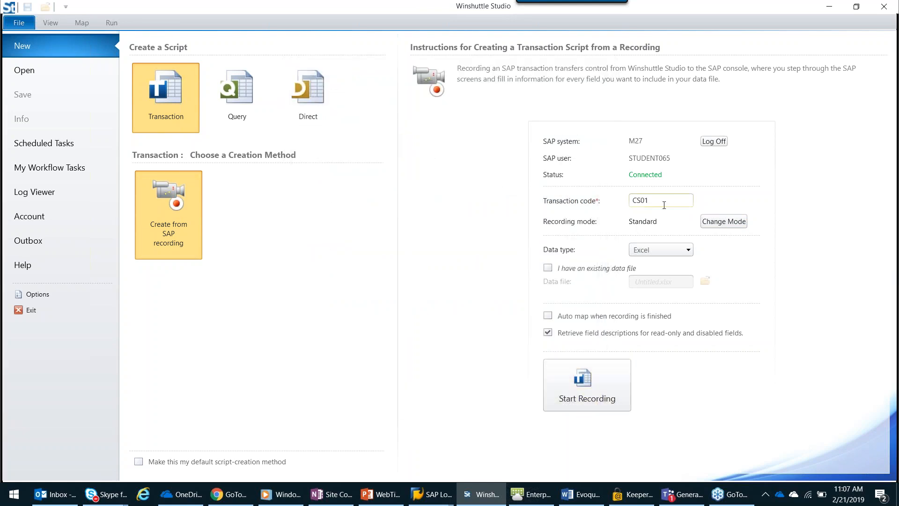
left_click(600, 386)
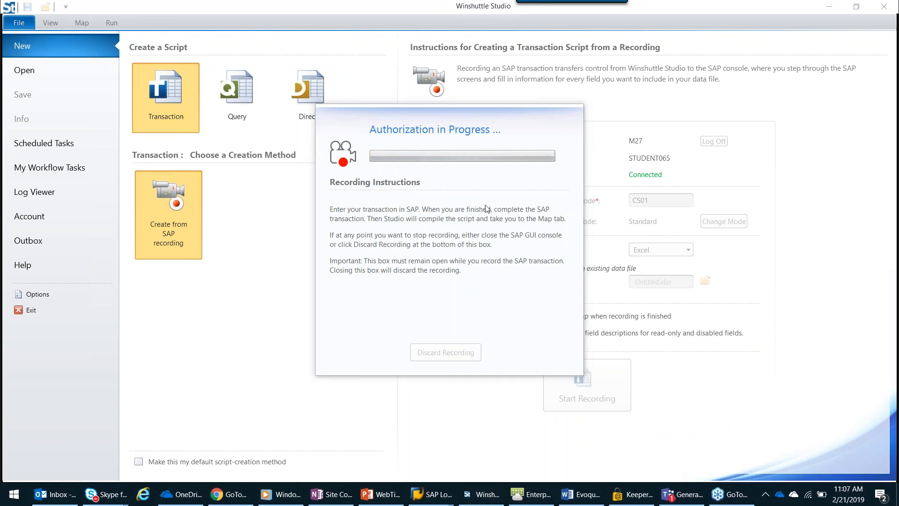
Switch to the SAP recording window and enter material 1000TEST2, plant 1000 and BOM usage 1 for the new BOM.
mouse_move(431, 494)
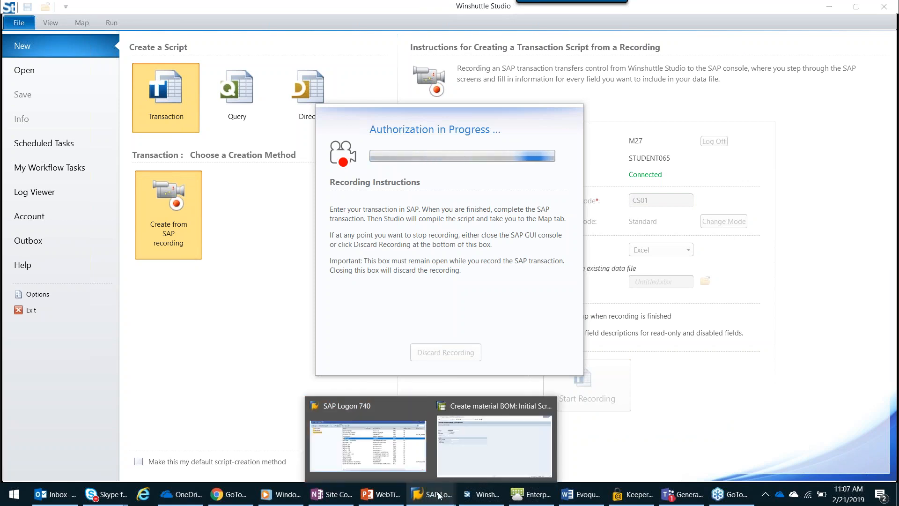
left_click(444, 448)
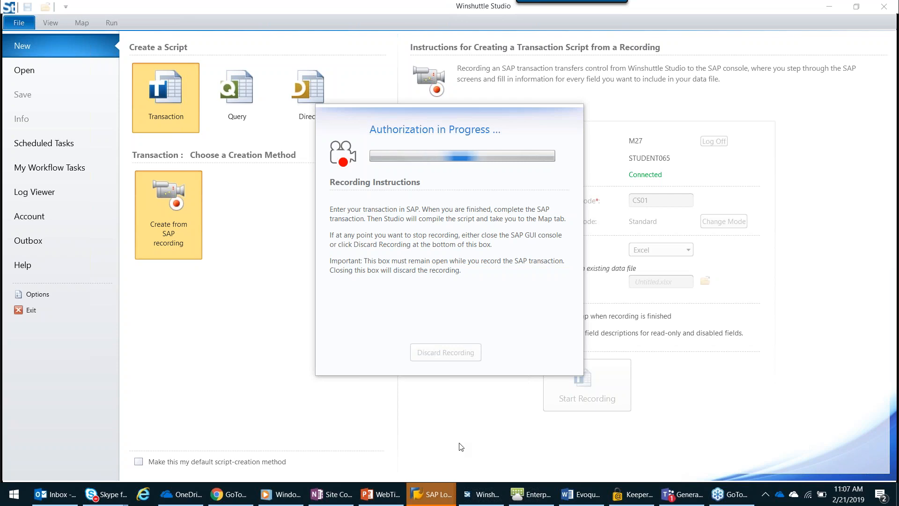
mouse_move(430, 494)
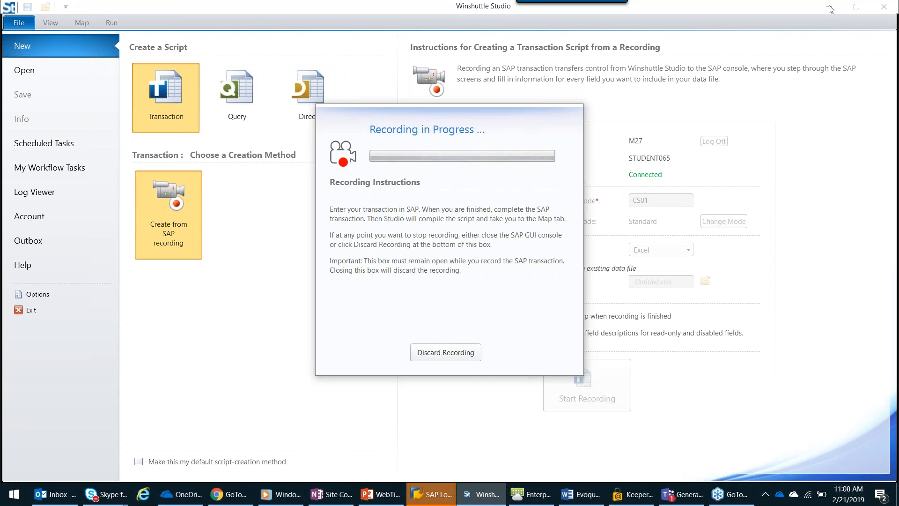
left_click(527, 456)
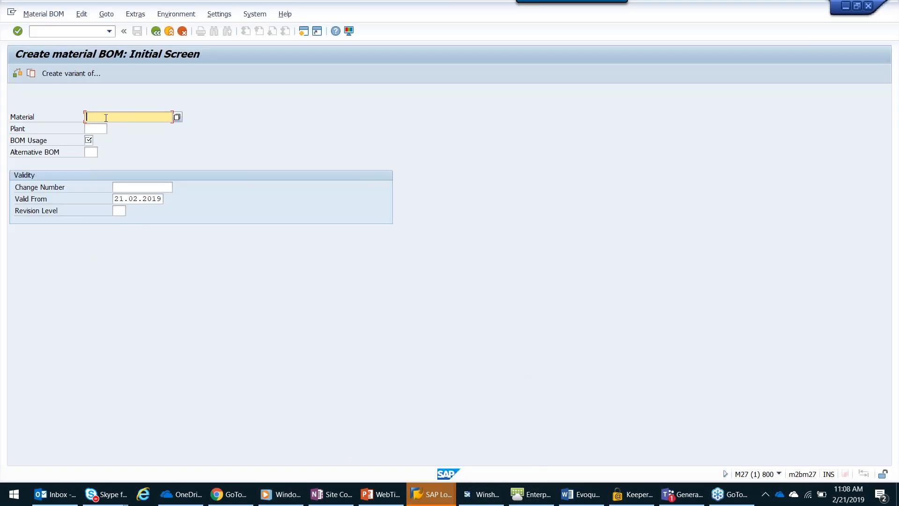
type("1")
left_click(93, 127)
left_click(92, 130)
type("1000")
key("Tab")
type("1")
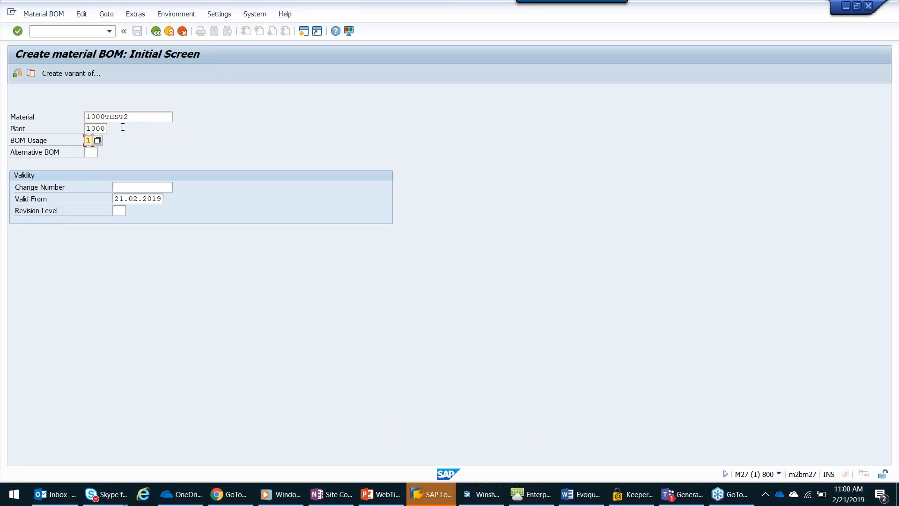
Proceed to the item overview and enter item 0010 with category L, component 100-100 and quantity 10.
left_click(17, 32)
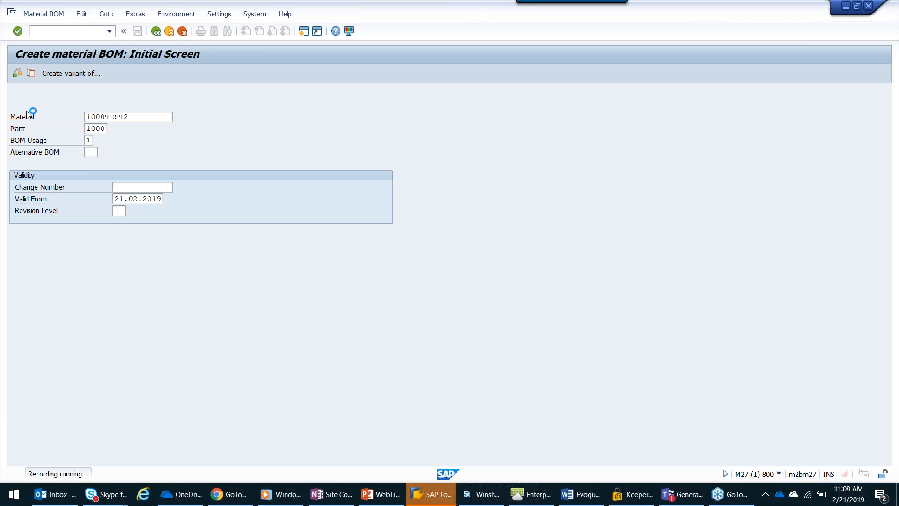
key("Return")
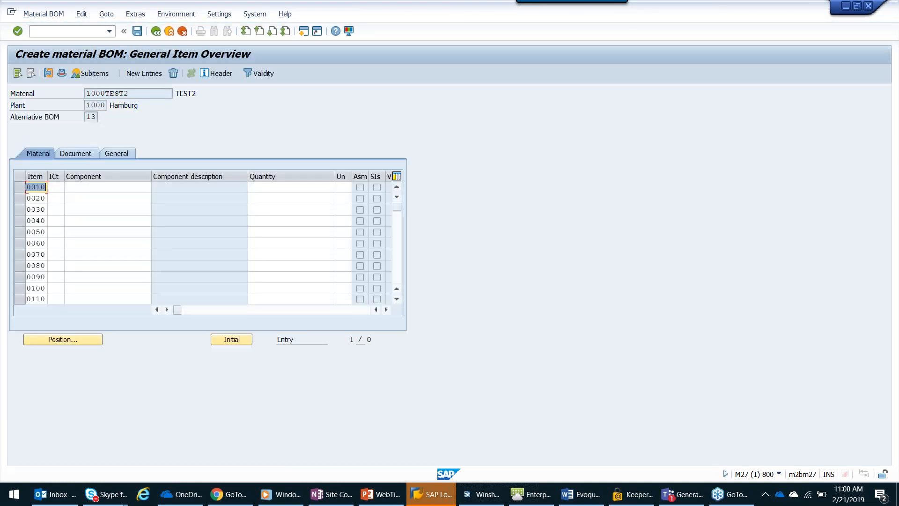
left_click(58, 188)
type("L")
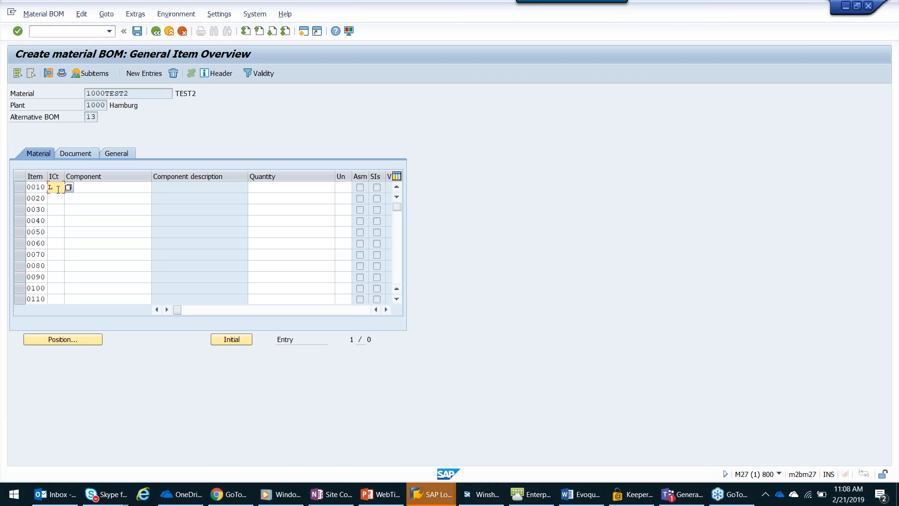
left_click(94, 189)
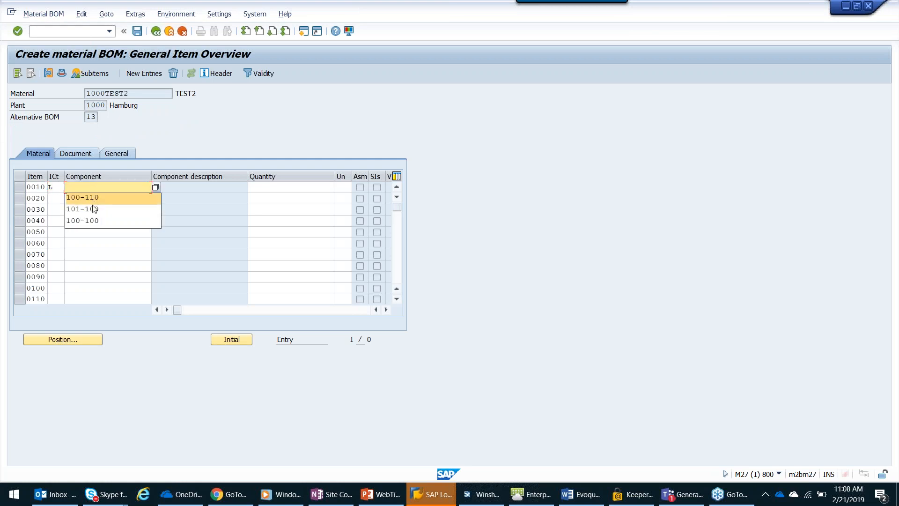
left_click(86, 221)
left_click(282, 188)
type("10")
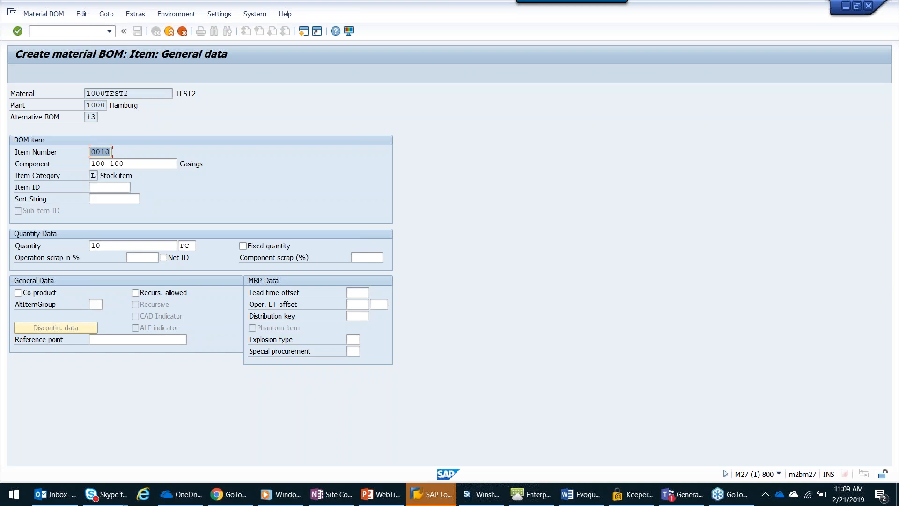
Accept item 0010's general data and set its text lines to "Insert into location 1" and "Validate component installed properly".
left_click(104, 152)
key("Return")
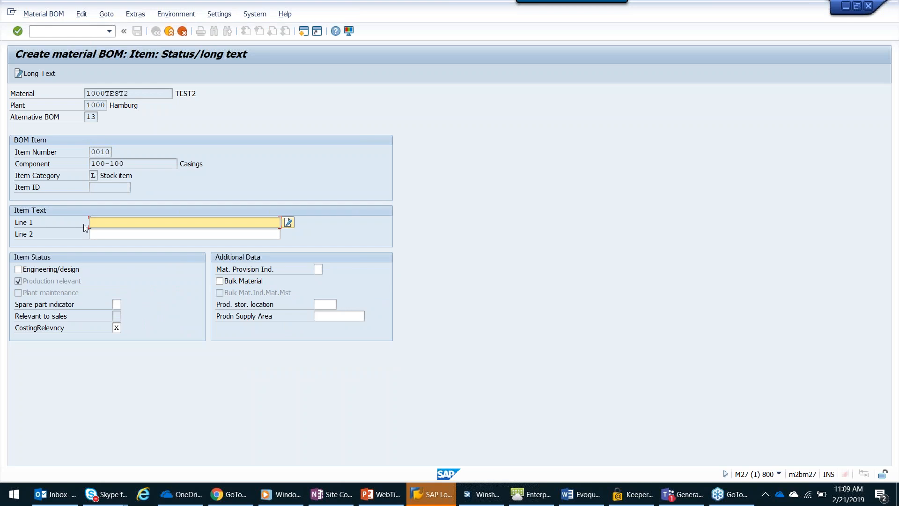
left_click(106, 223)
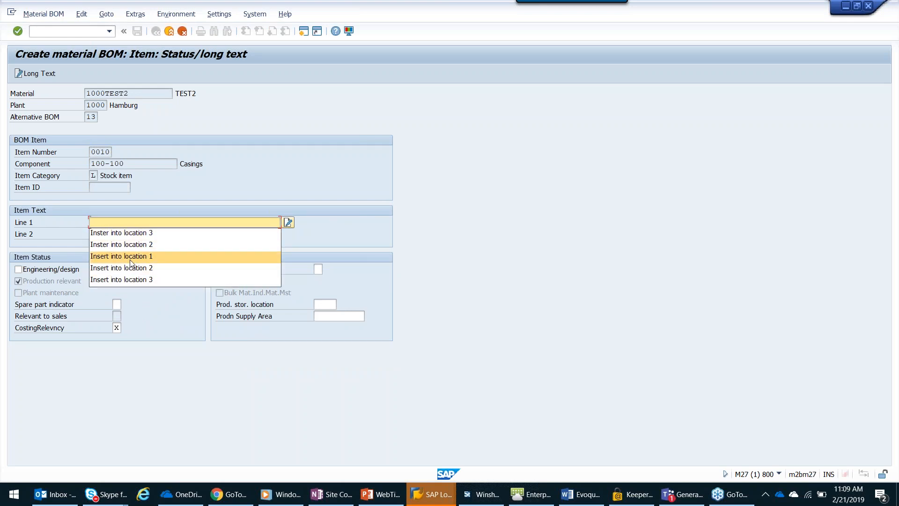
left_click(105, 254)
left_click(112, 234)
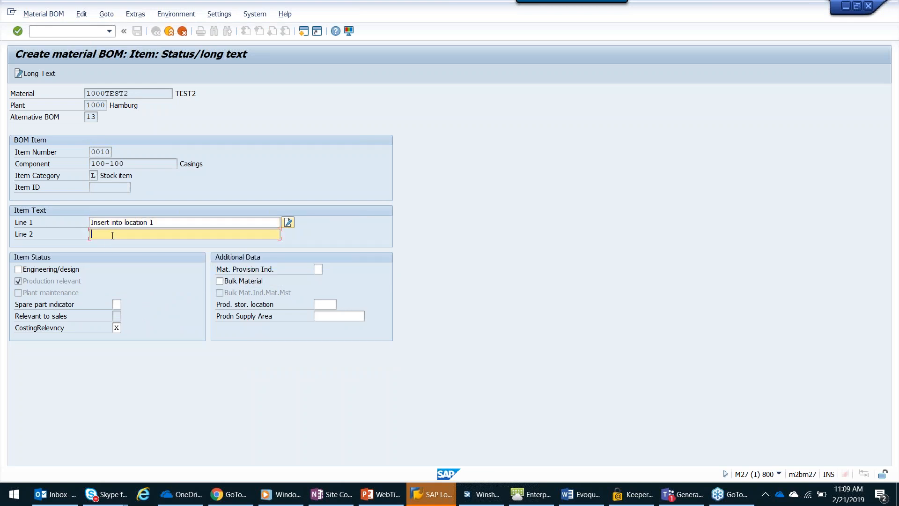
left_click(135, 245)
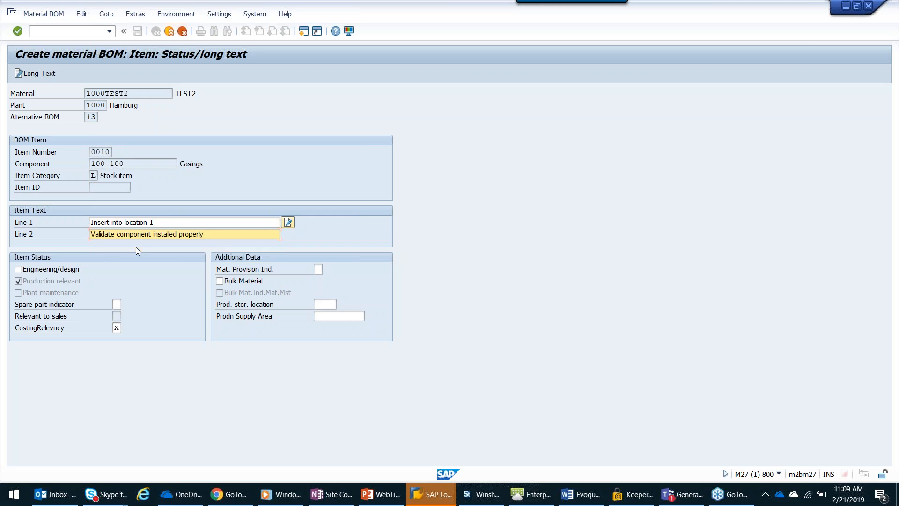
key("Return")
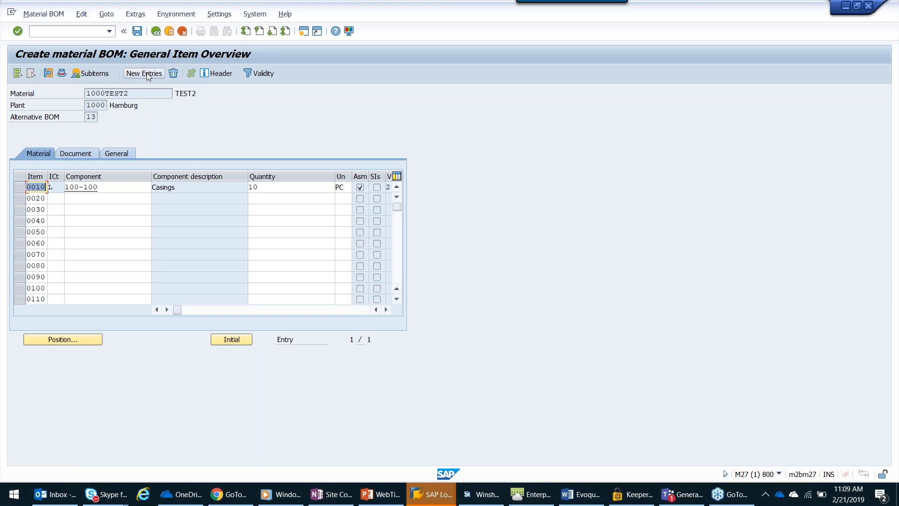
Enter item 0020 with category L, component 100-110 and quantity 15.
left_click(55, 197)
type("L")
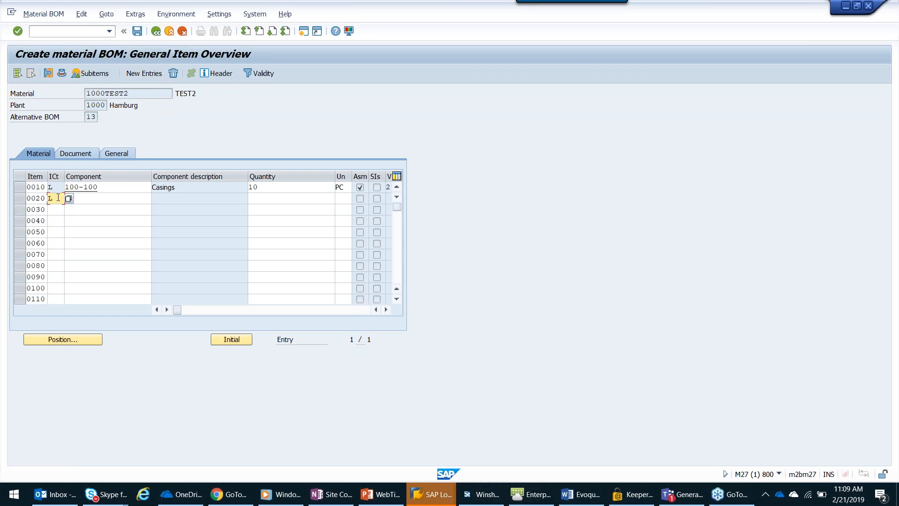
left_click(94, 198)
type("1")
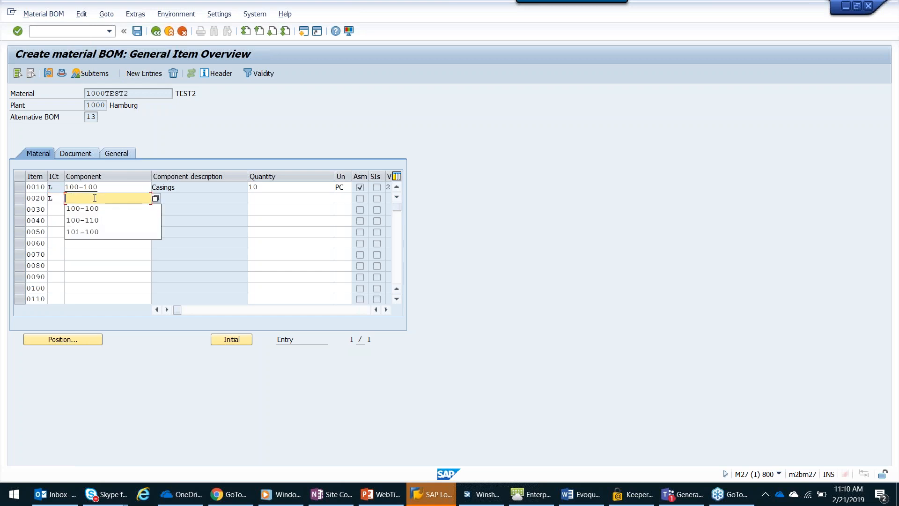
left_click(105, 222)
left_click(268, 200)
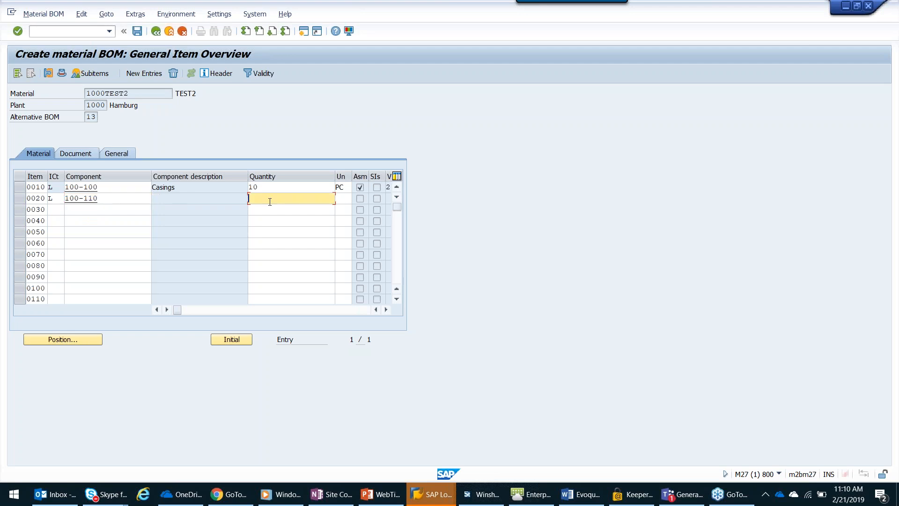
type("15")
key("Return")
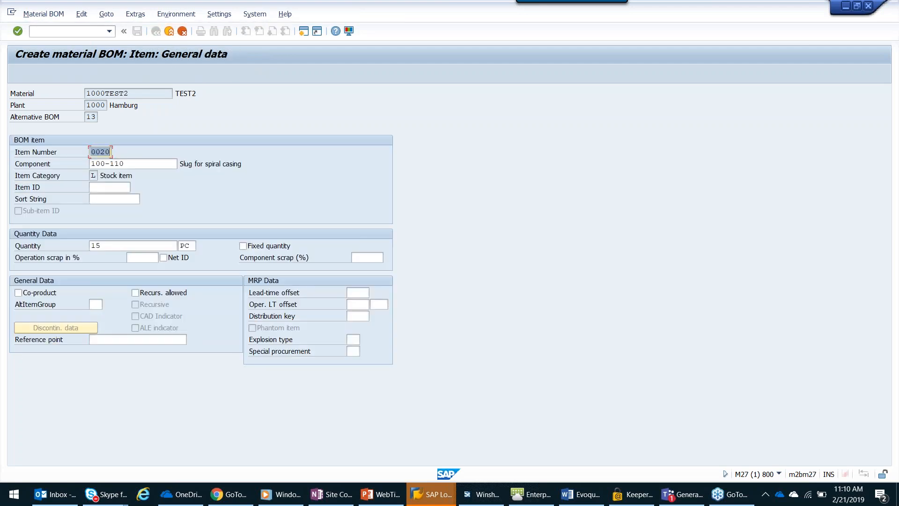
Give item 0020 the text lines "Insert into location 2" and "Validate component installed properly", and save the BOM to end the recording.
key("Return")
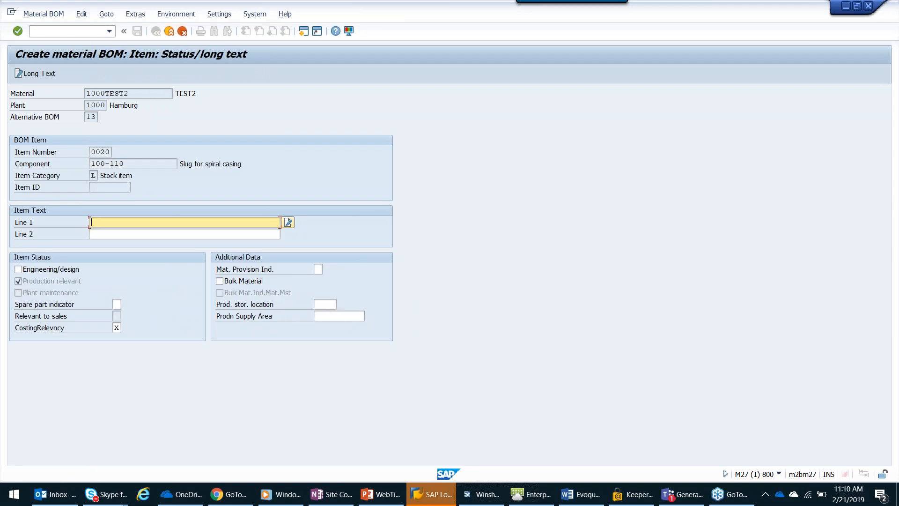
key("BackSpace")
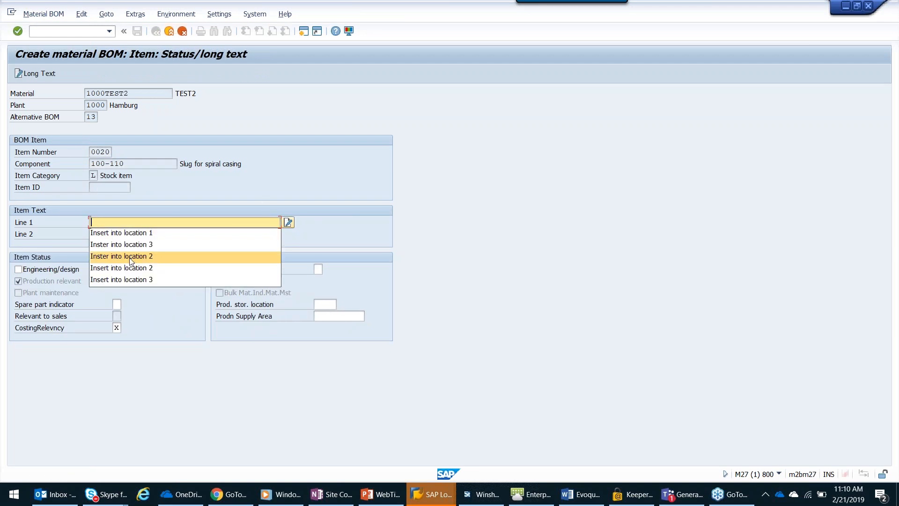
left_click(135, 269)
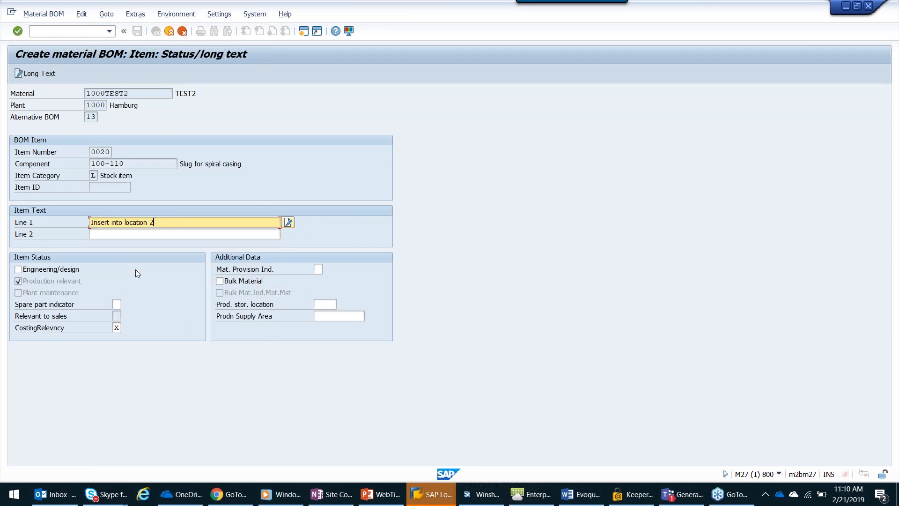
left_click(145, 234)
key("BackSpace")
left_click(150, 248)
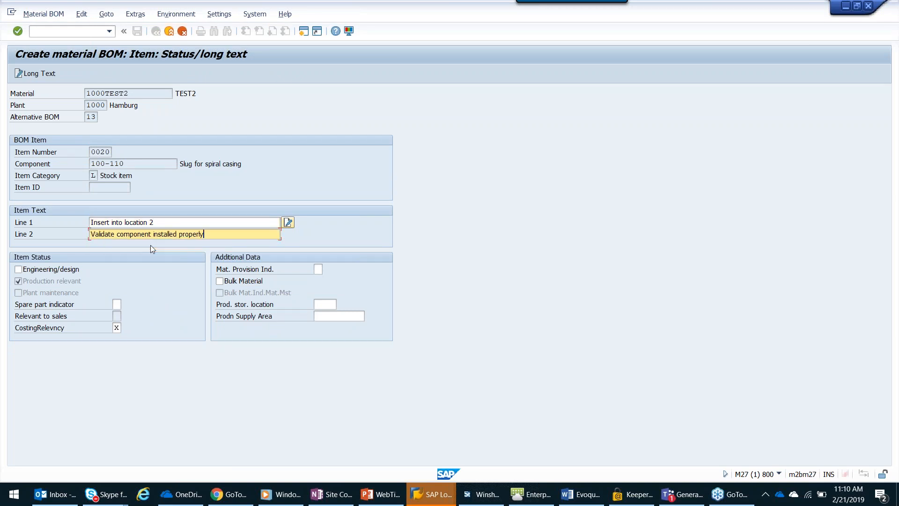
key("Return")
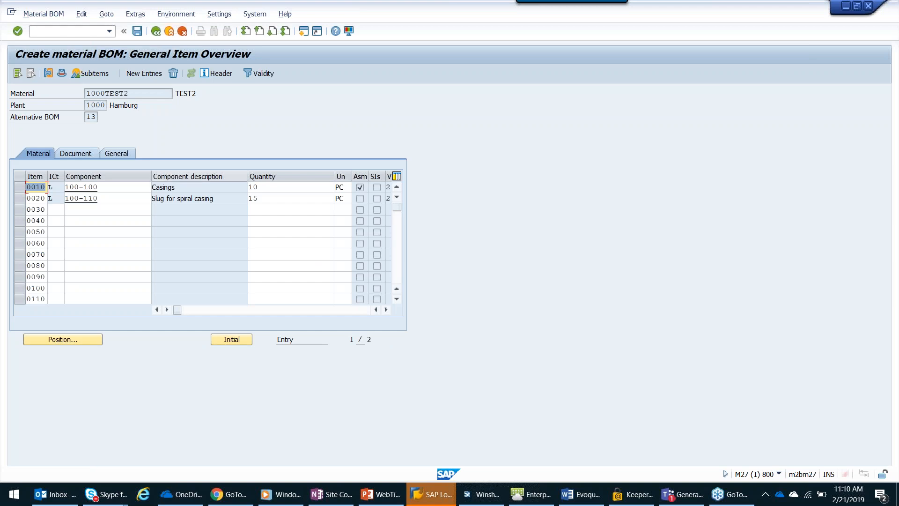
left_click(138, 33)
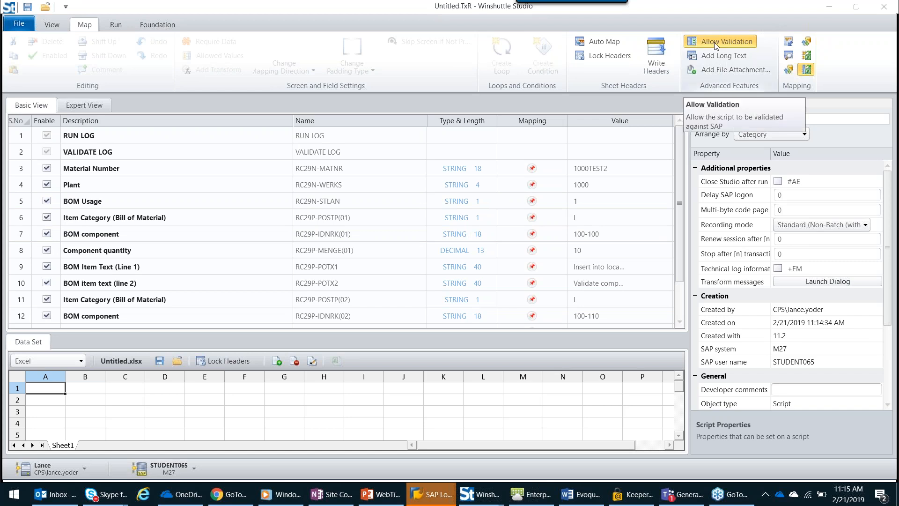
Turn off validation for the recorded script in Winshuttle Studio and map the run log to column A.
left_click(726, 43)
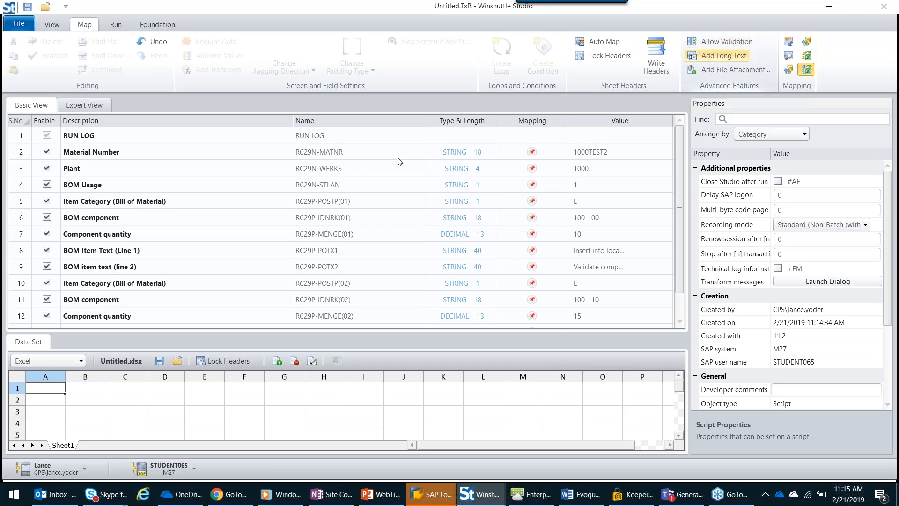
left_click(95, 138)
left_click_drag(90, 156, 46, 388)
left_click(119, 135)
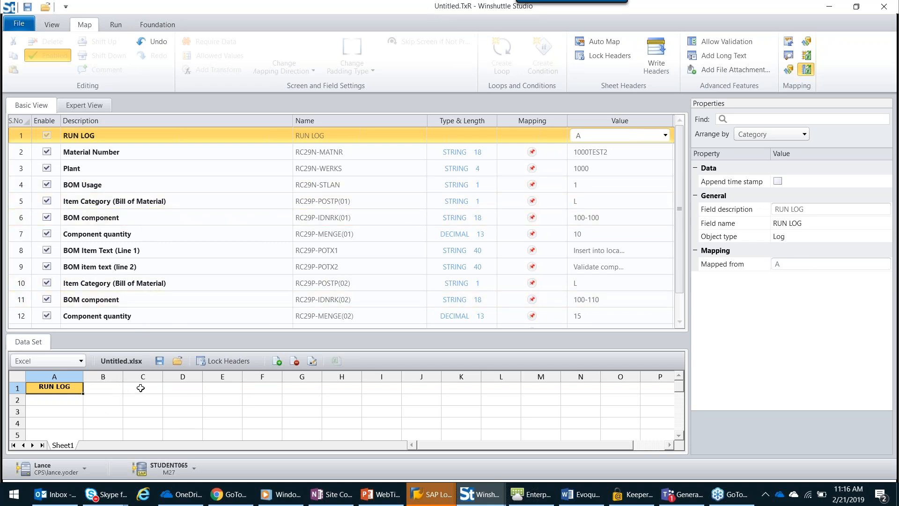
Map the header fields Material Number, Plant and BOM Usage to columns C, D and E of the data sheet.
left_click_drag(140, 388, 143, 152)
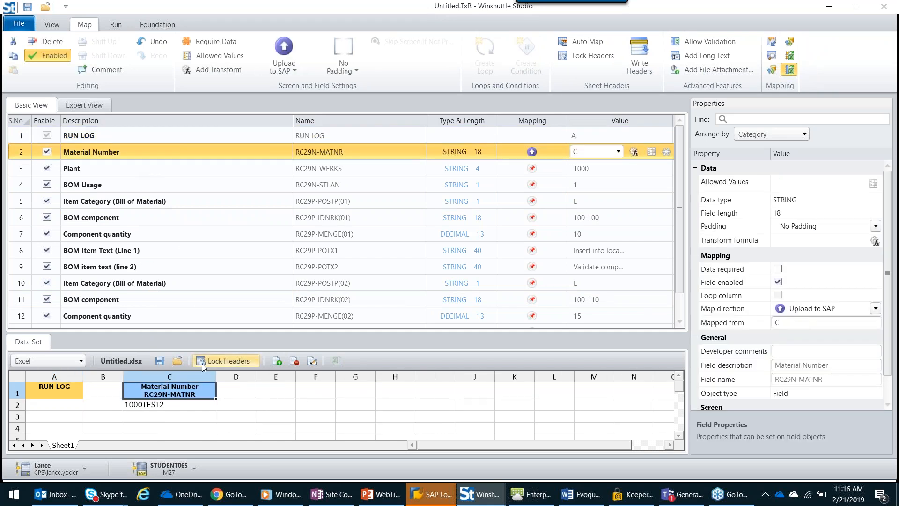
left_click_drag(227, 387, 133, 171)
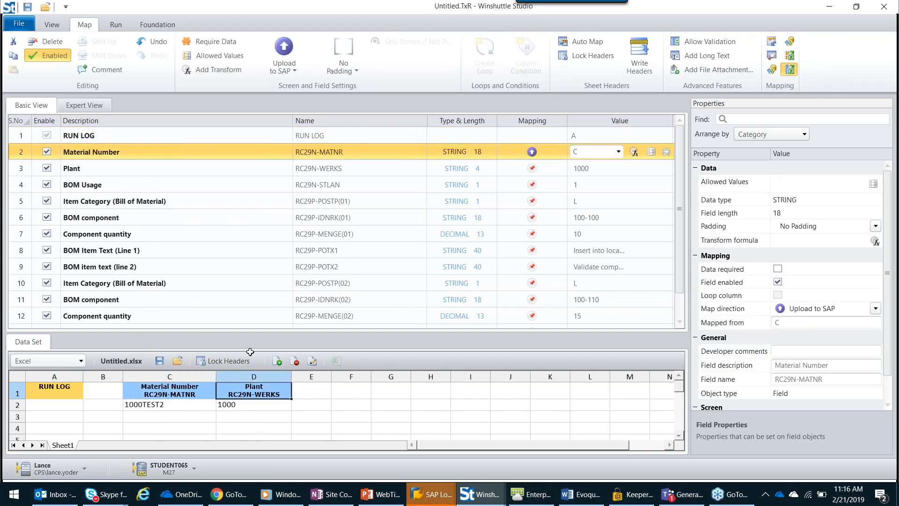
left_click_drag(308, 396, 196, 184)
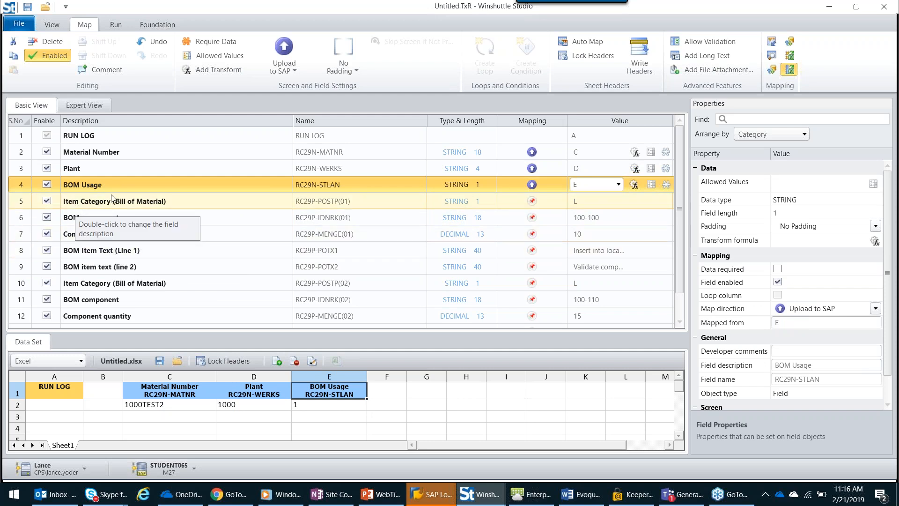
Map the first item's category, component, quantity and two item text lines to columns F through J.
scroll(117, 211, "down", 2)
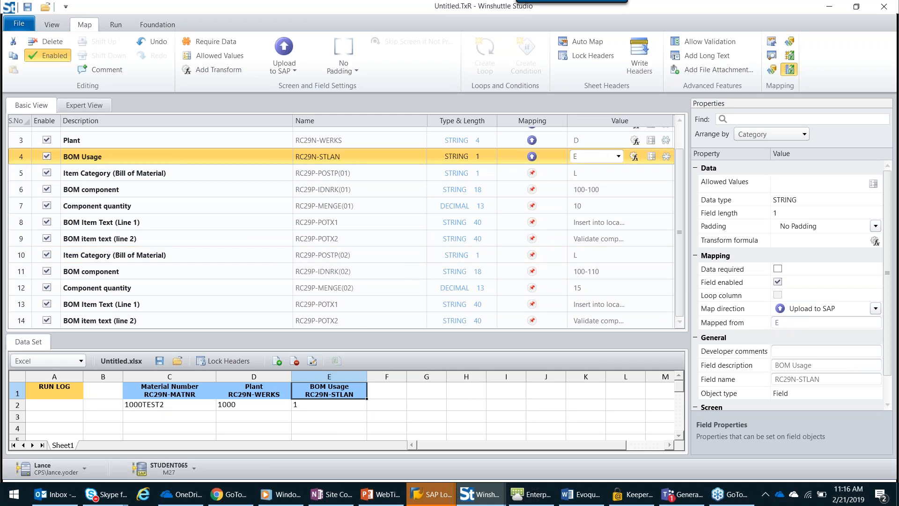
mouse_move(385, 390)
left_mouse_down()
mouse_move(101, 177)
mouse_move(387, 391)
left_mouse_up()
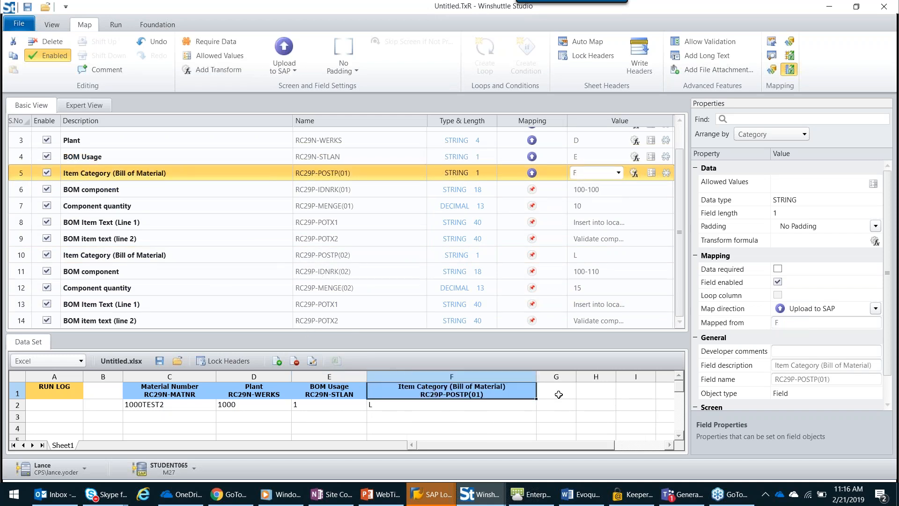
left_click_drag(91, 193, 523, 403)
left_click(653, 391)
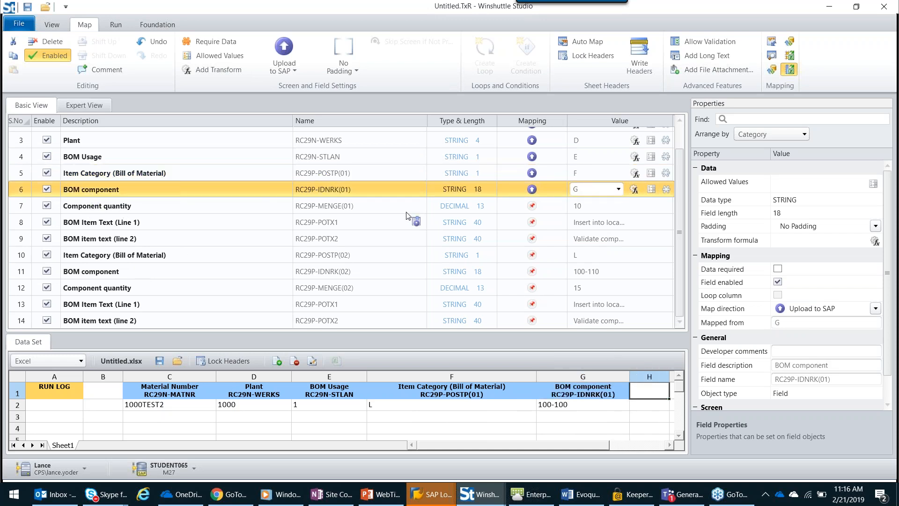
left_click_drag(387, 208, 388, 208)
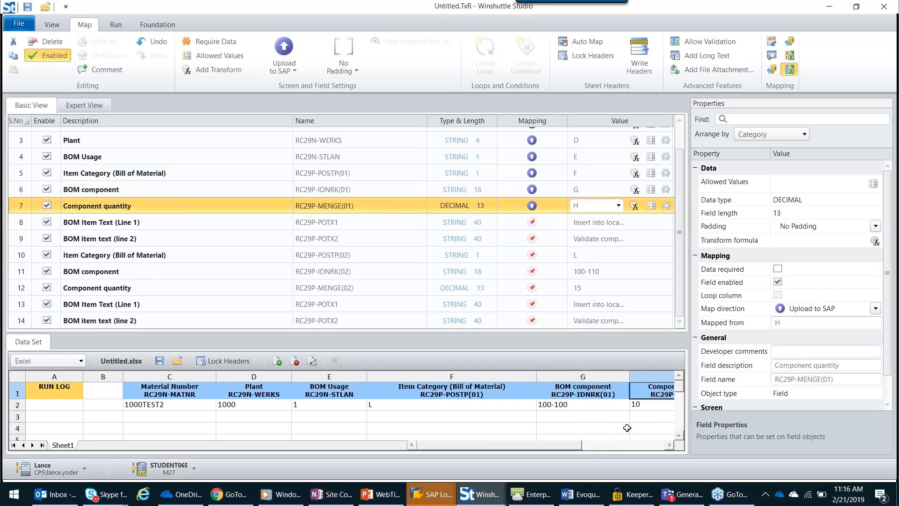
left_click(668, 445)
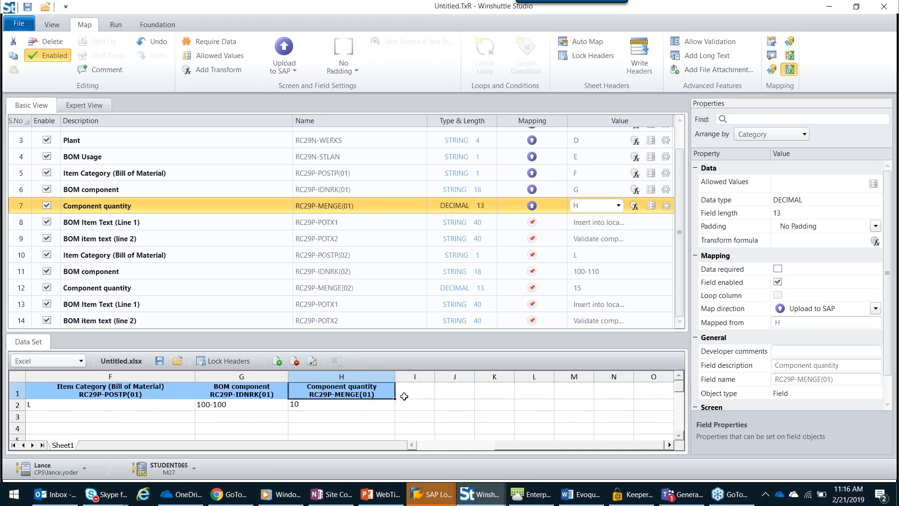
left_click_drag(410, 389, 396, 221)
left_click_drag(548, 393, 403, 238)
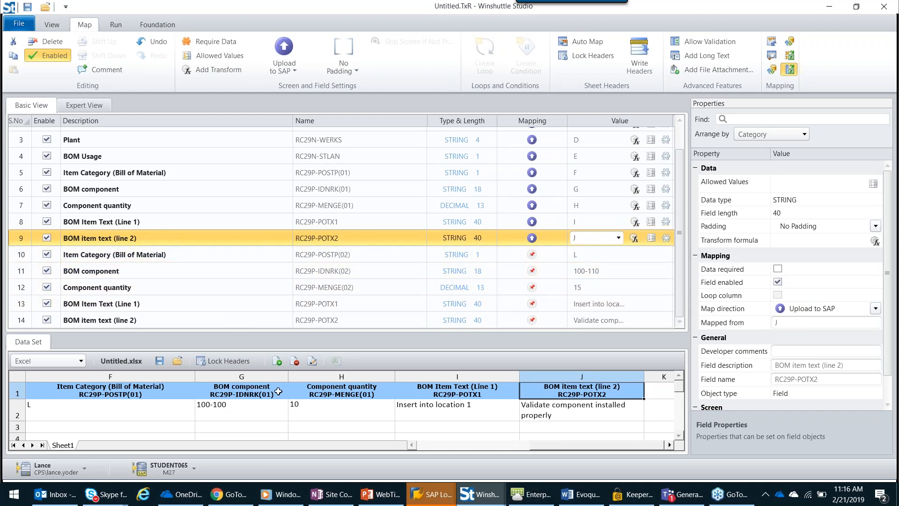
Map the second item's category RC29P-POSTP(02) to column F and its component RC29P-IDNRK(02) to column G.
left_click_drag(576, 450, 523, 447)
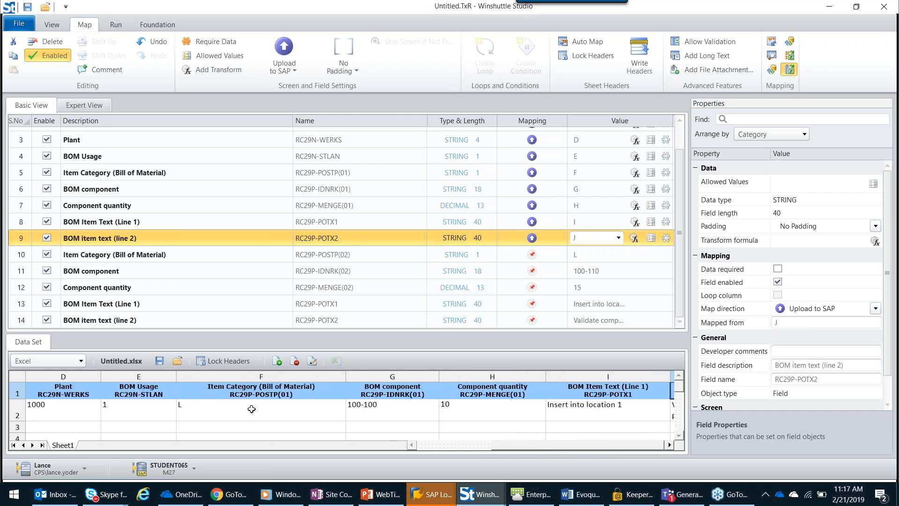
left_click_drag(207, 416, 155, 255)
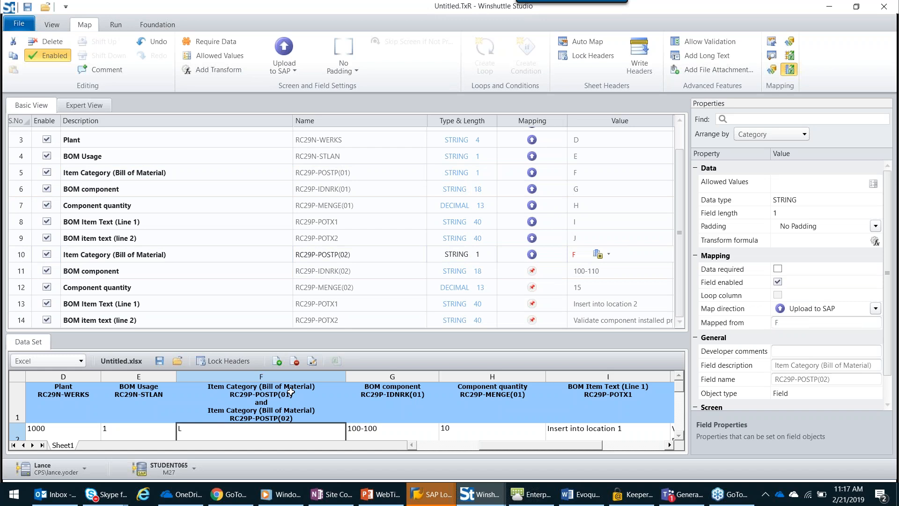
left_click(388, 430)
left_click_drag(388, 430, 326, 273)
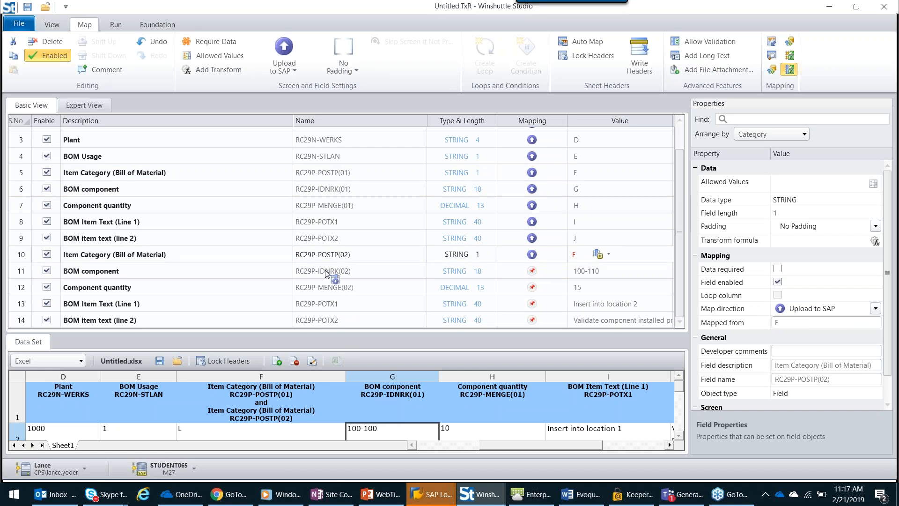
left_click_drag(326, 270, 339, 273)
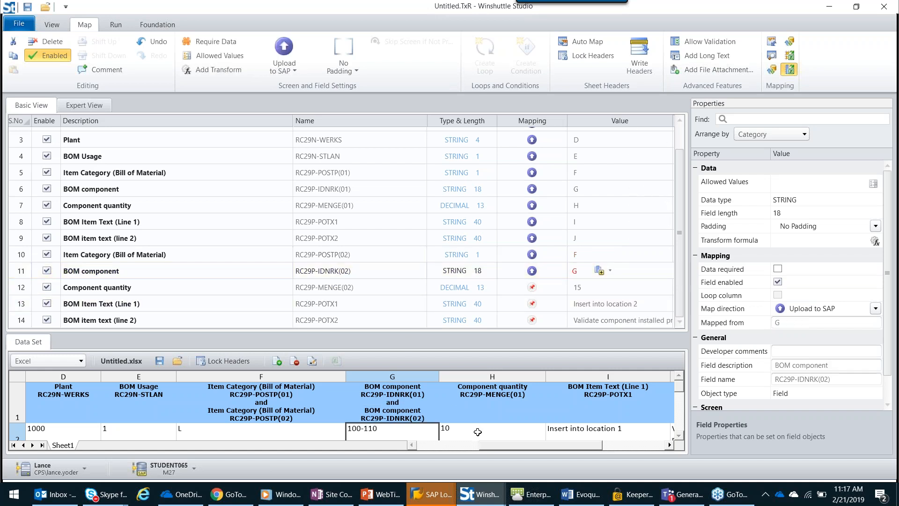
Map the second item's component quantity and two item text lines to columns H, I and J of the data sheet.
left_click_drag(472, 419, 415, 347)
left_click_drag(389, 297, 599, 412)
left_click_drag(518, 314, 669, 448)
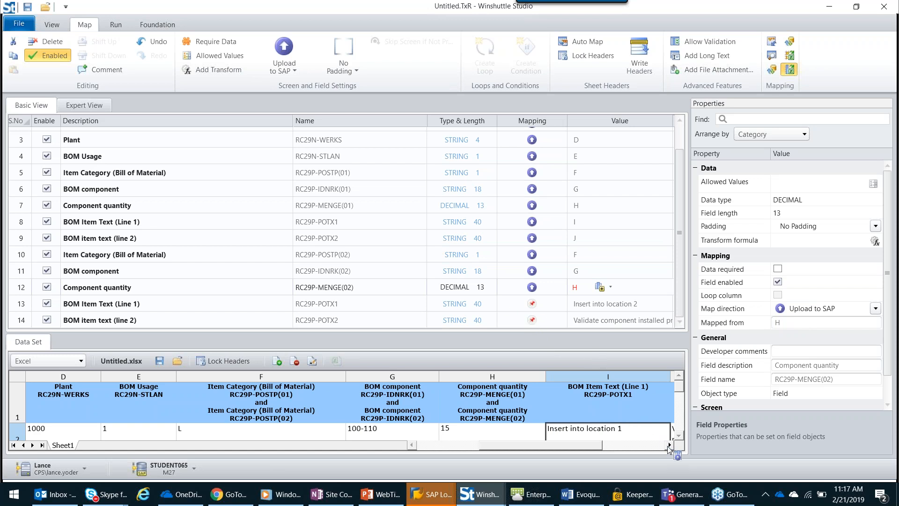
left_click(669, 447)
left_click(669, 446)
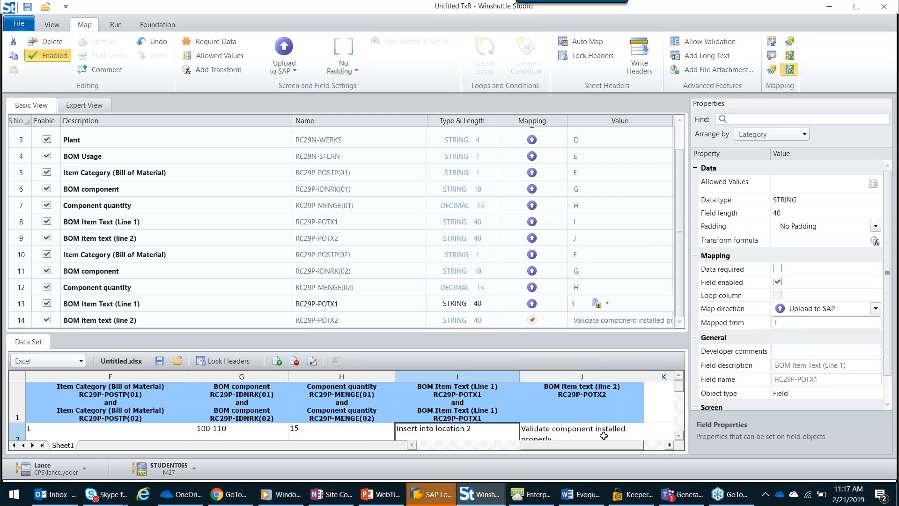
left_click_drag(590, 430, 582, 323)
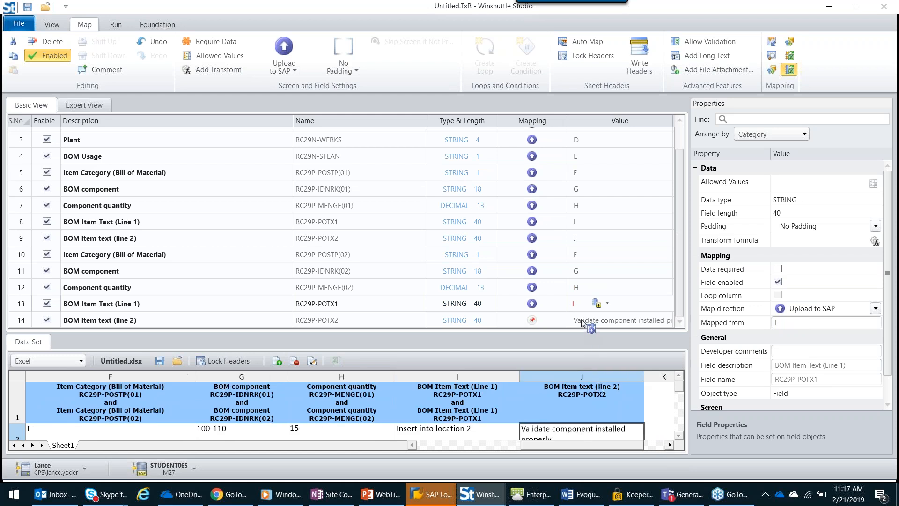
left_click_drag(582, 323, 582, 323)
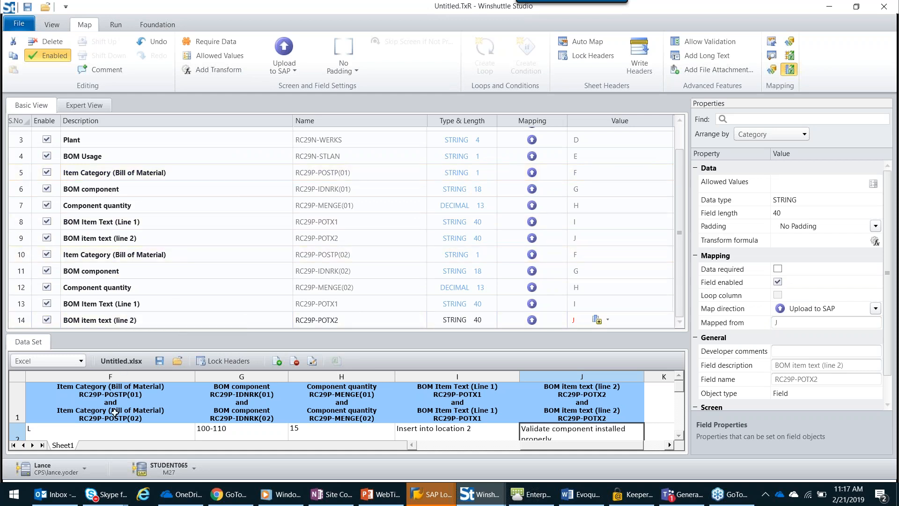
Switch the script to the expert view and examine its recorded screens and field mappings, from the header through the second item.
left_click(473, 448)
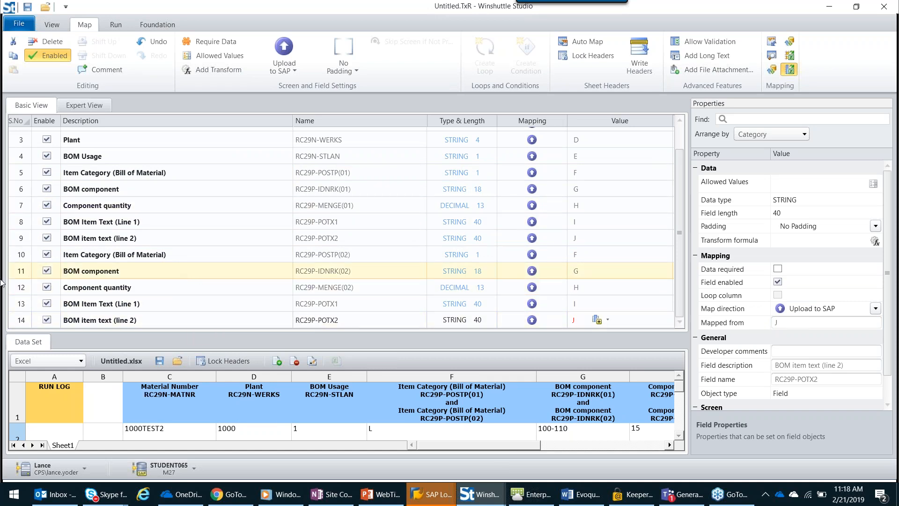
left_click(85, 106)
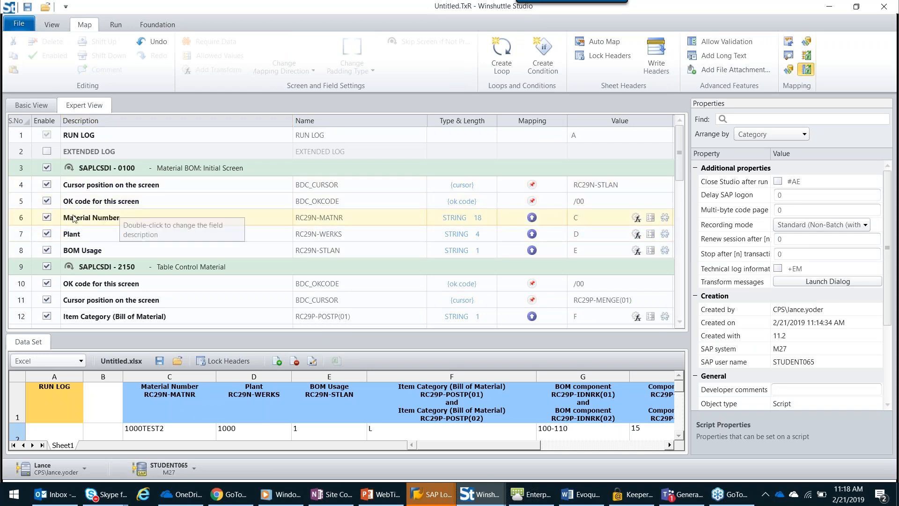
scroll(96, 225, "down", 2)
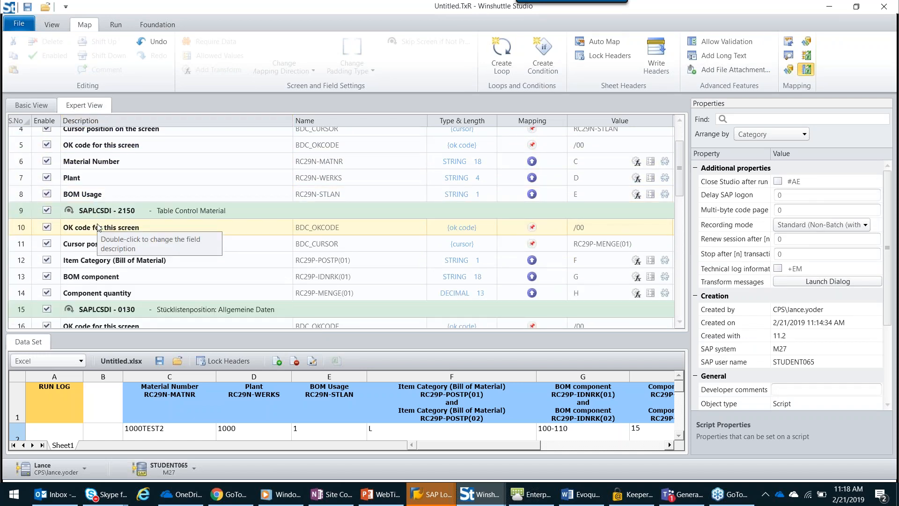
scroll(99, 228, "down", 1)
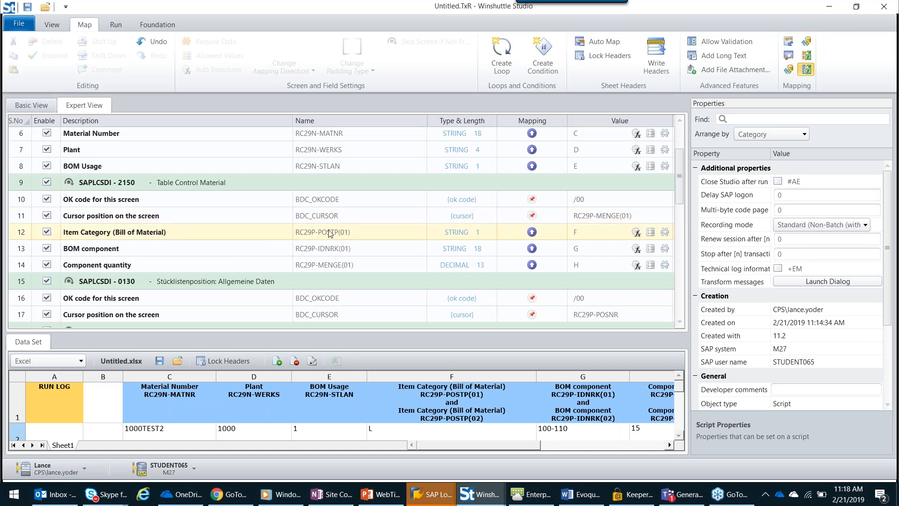
scroll(331, 232, "down", 1)
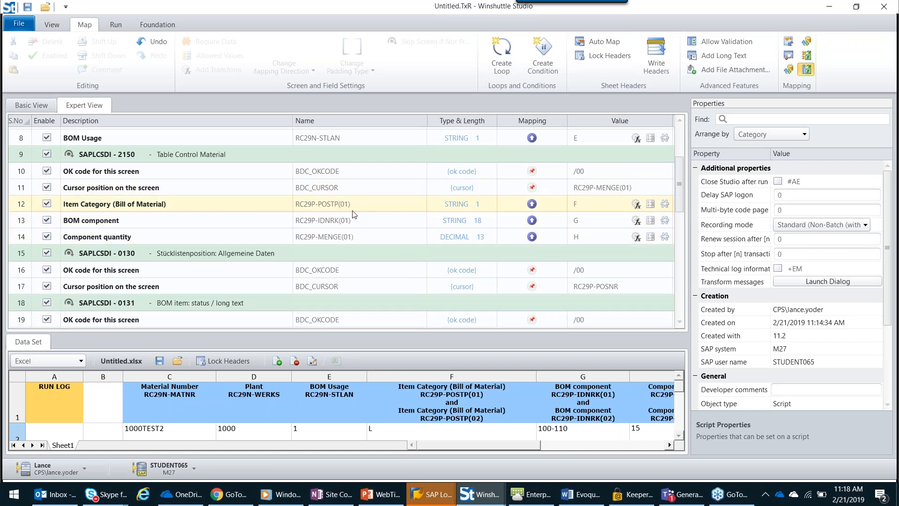
scroll(352, 214, "down", 3)
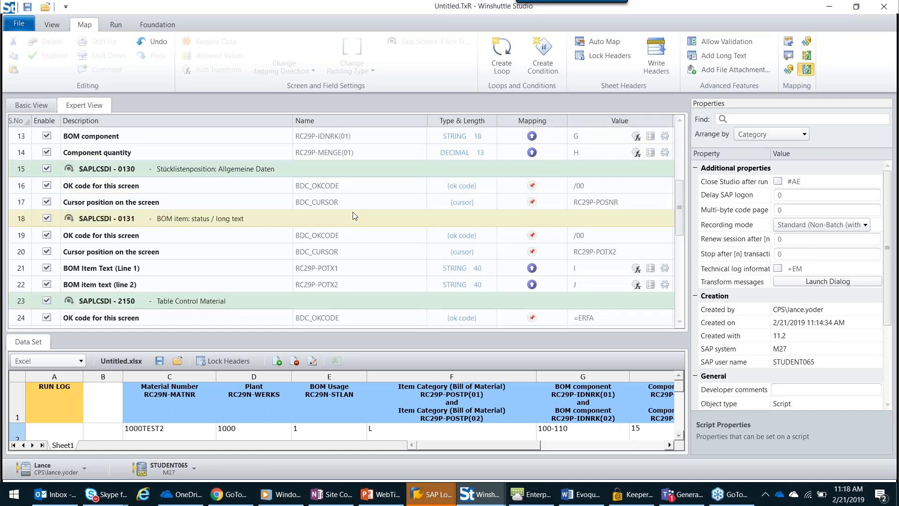
scroll(359, 238, "down", 1)
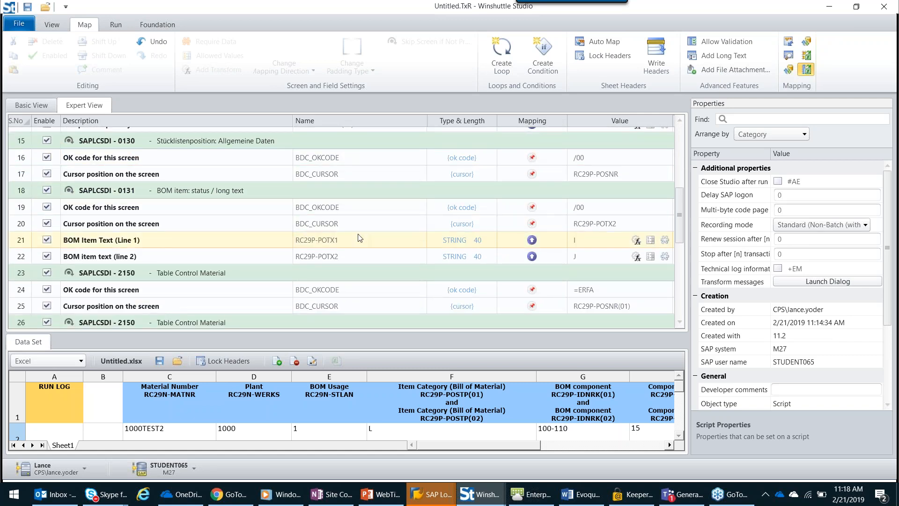
scroll(359, 238, "down", 3)
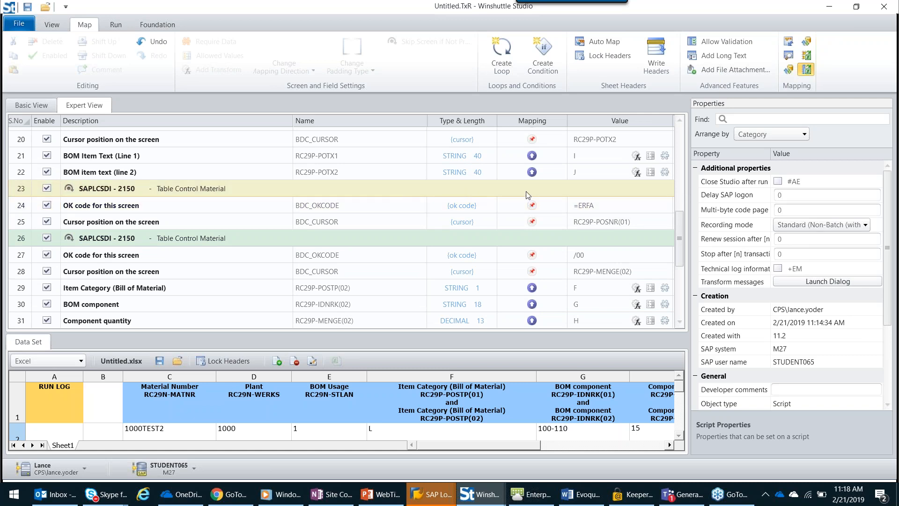
Create a single sheet loop over the second item's script rows 23 through 39, with column B as the loop identifier column.
left_click(492, 187)
scroll(480, 216, "down", 2)
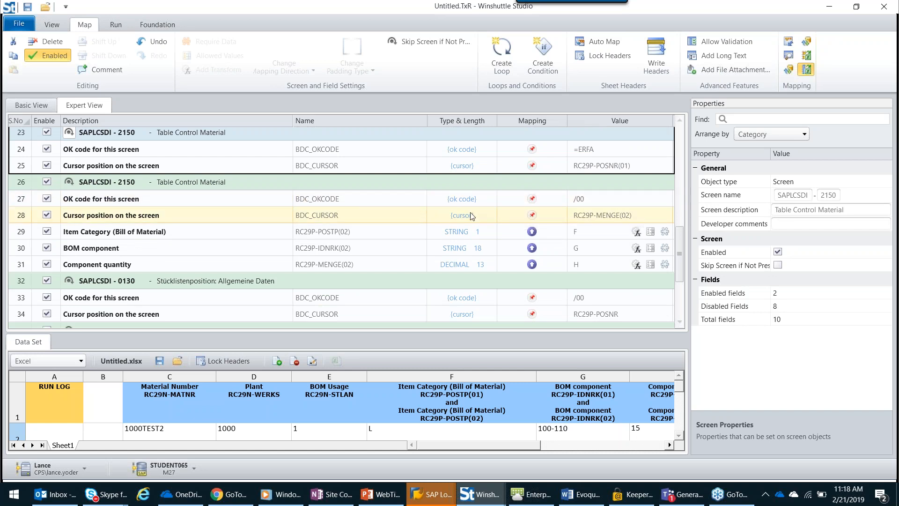
scroll(217, 255, "down", 1)
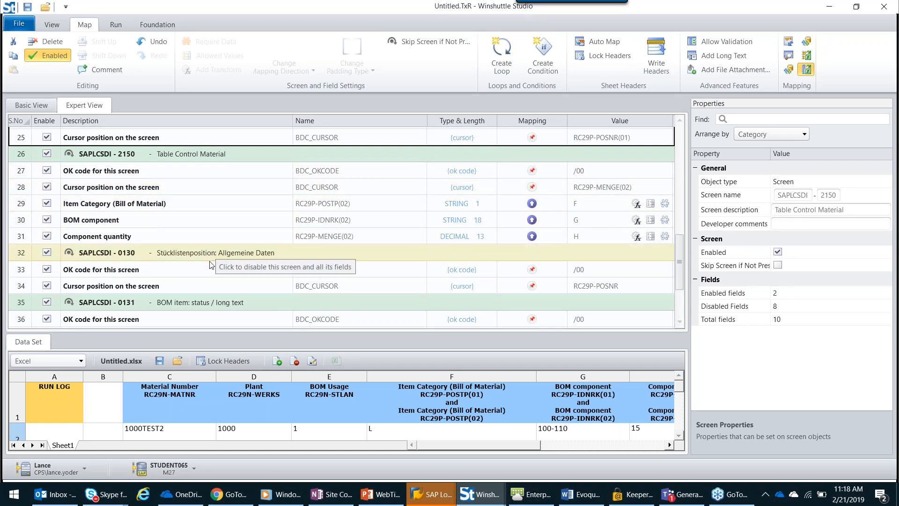
scroll(452, 285, "down", 2)
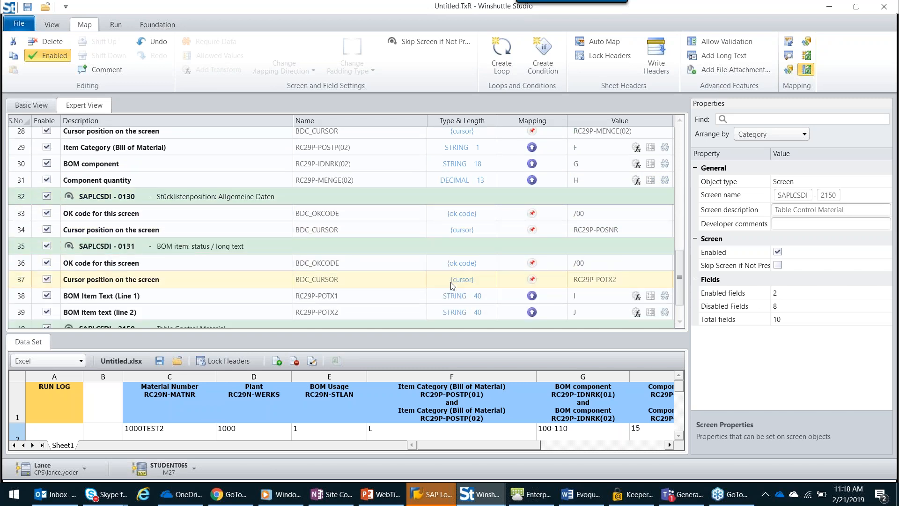
scroll(453, 284, "down", 1)
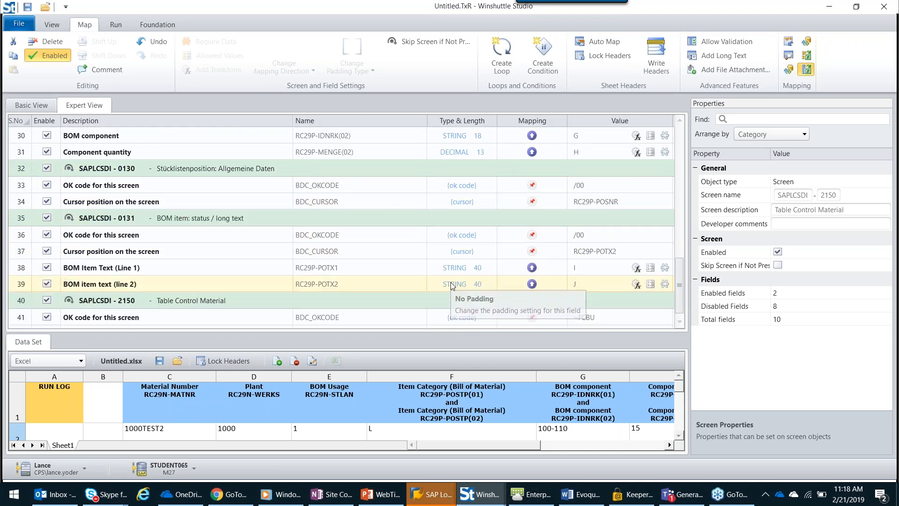
left_click(252, 284, "shift")
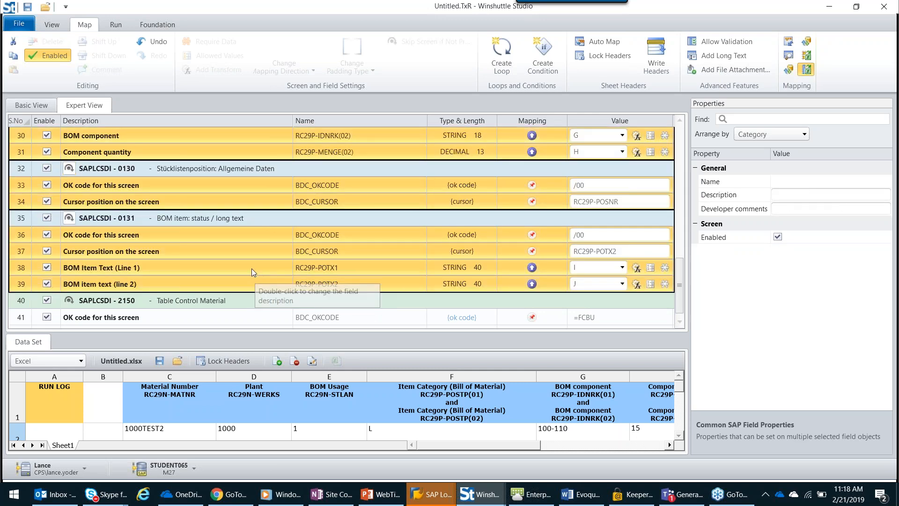
scroll(251, 271, "up", 3)
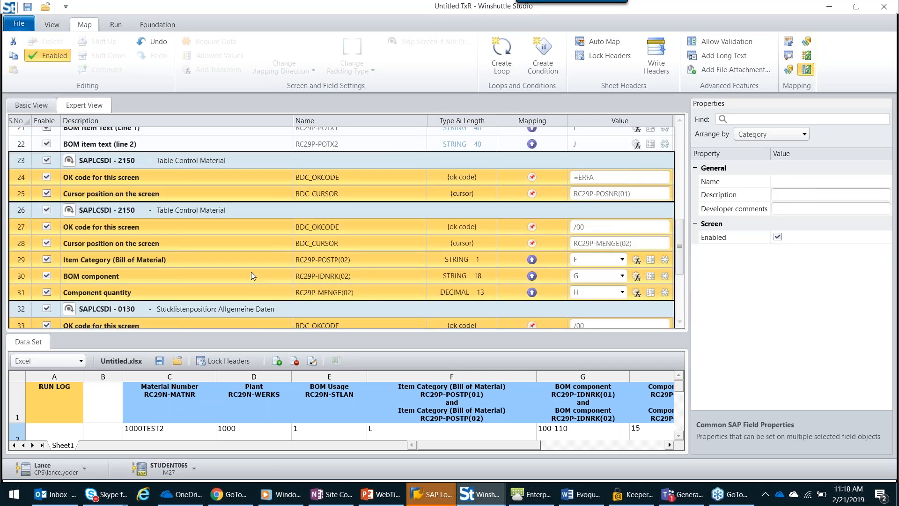
left_click(499, 50)
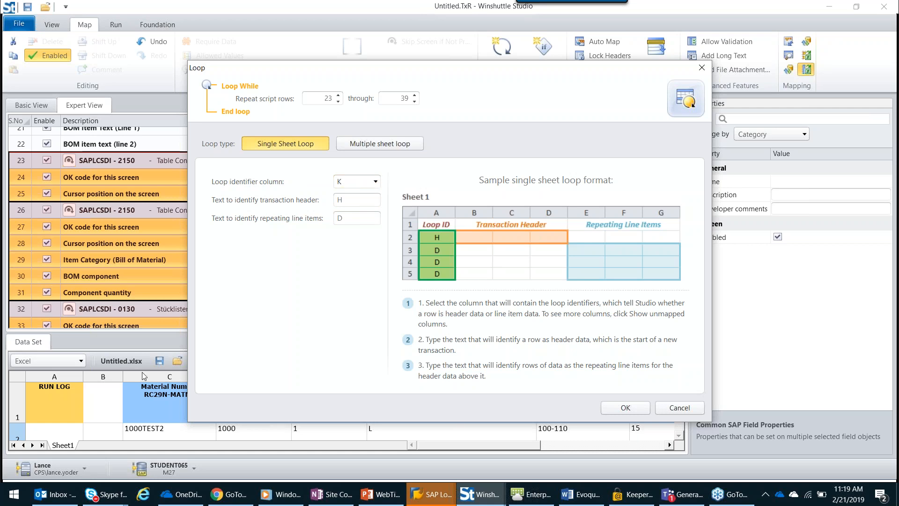
left_click(376, 182)
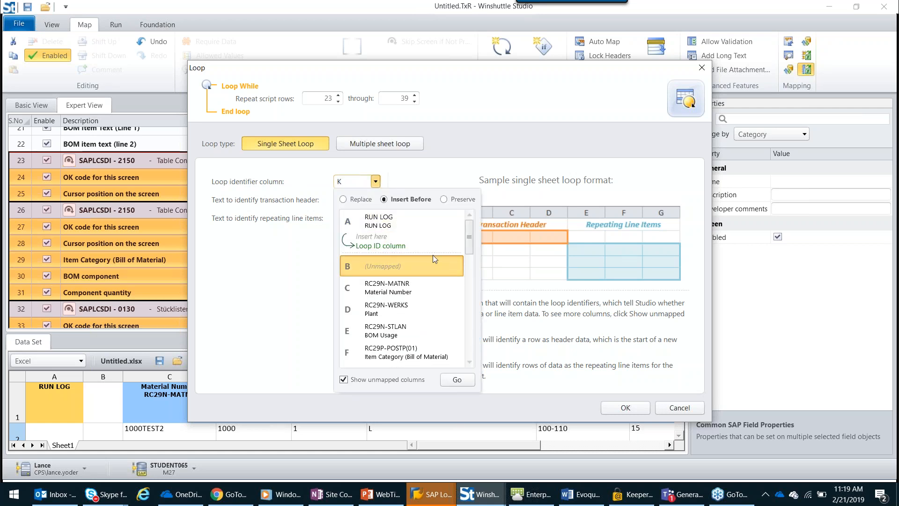
left_click(452, 380)
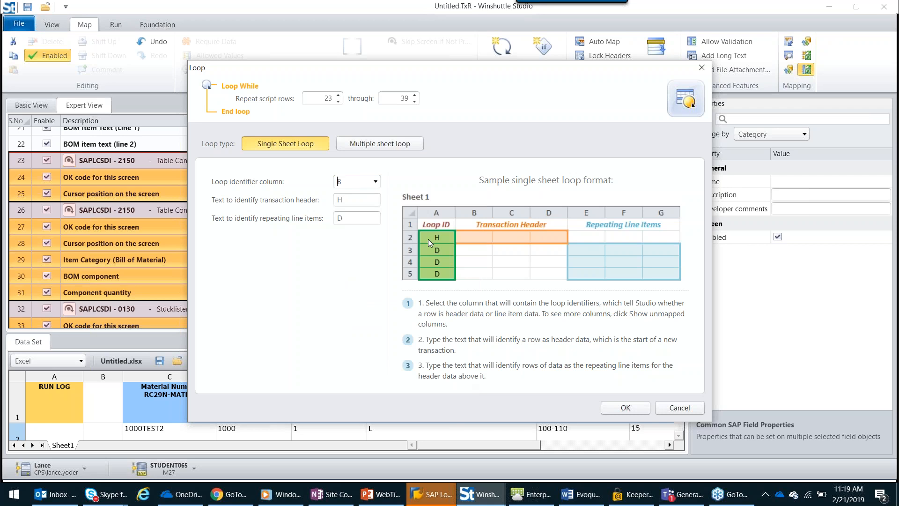
left_click(629, 411)
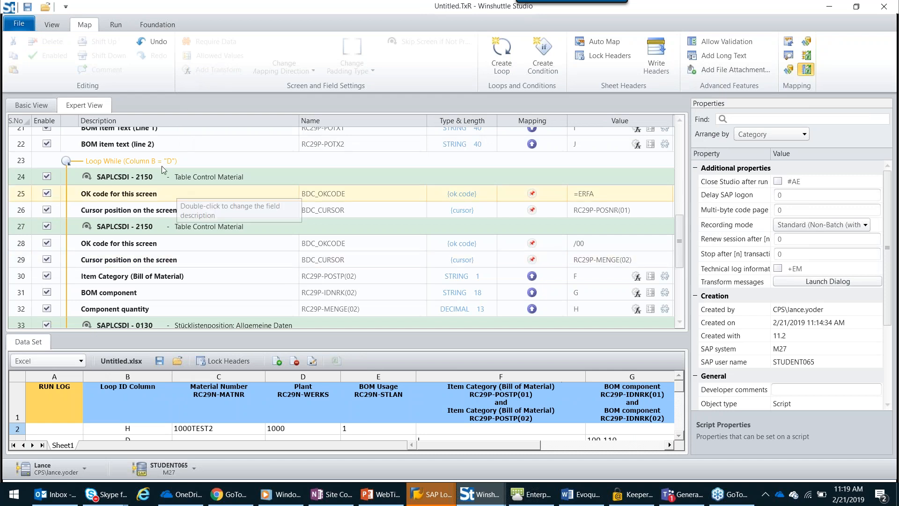
Save both the script file and the data file under the name CS01_WebTips_2.
left_click(27, 8)
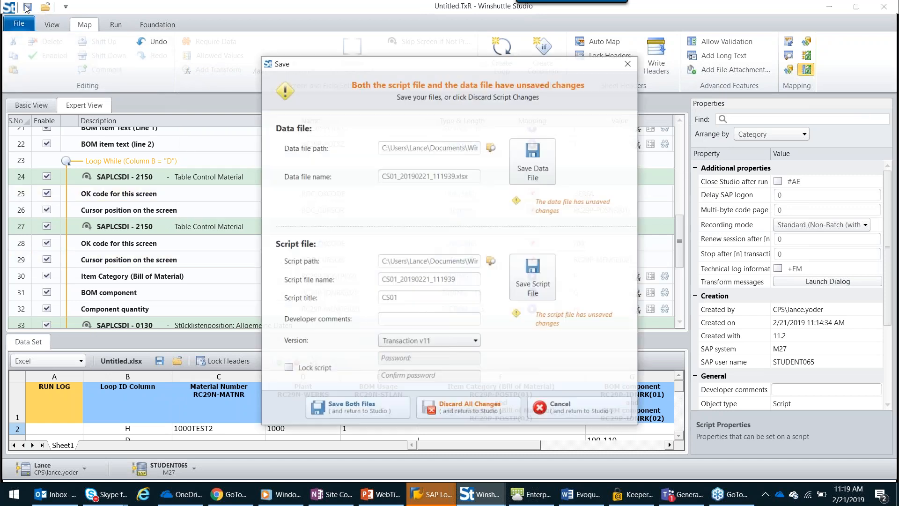
double_click(434, 280)
left_click(450, 279)
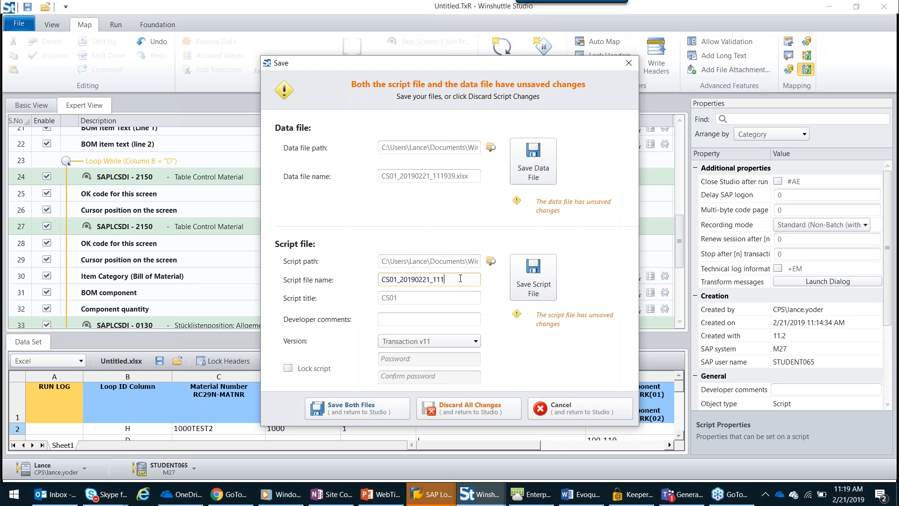
key("BackSpace")
key("BackSpace")
key("BackSpace")
key("BackSpace")
key("BackSpace")
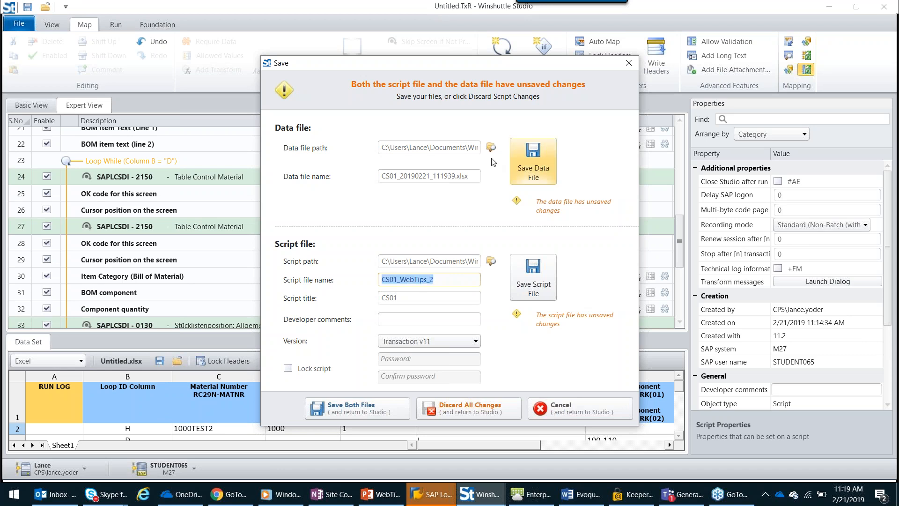
left_click(454, 176)
key("shift+Home")
type("CS01_WebTips_2")
left_click(376, 409)
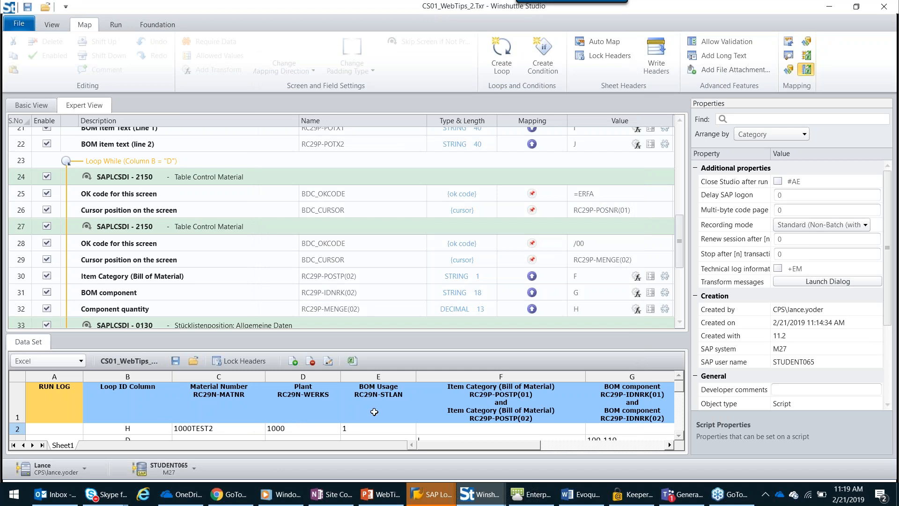
In the run view of the data sheet, copy the item data in F3:J3 to the header row starting at F2.
left_click(116, 26)
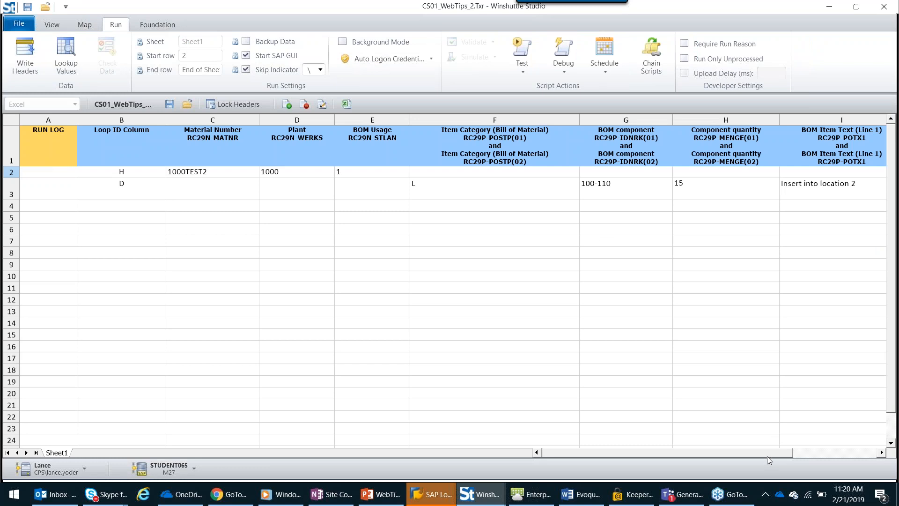
left_click(882, 452)
left_click(882, 452)
left_click(881, 452)
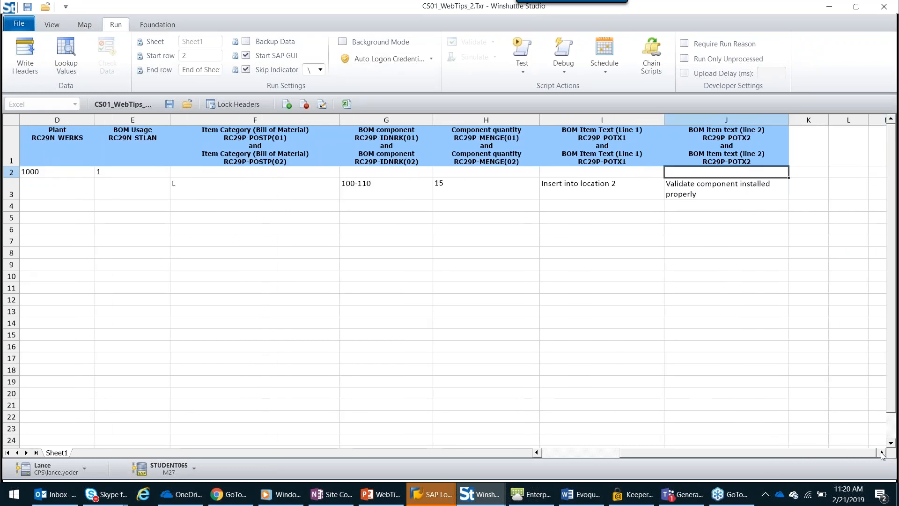
left_click_drag(285, 190, 681, 197)
key("ctrl+c")
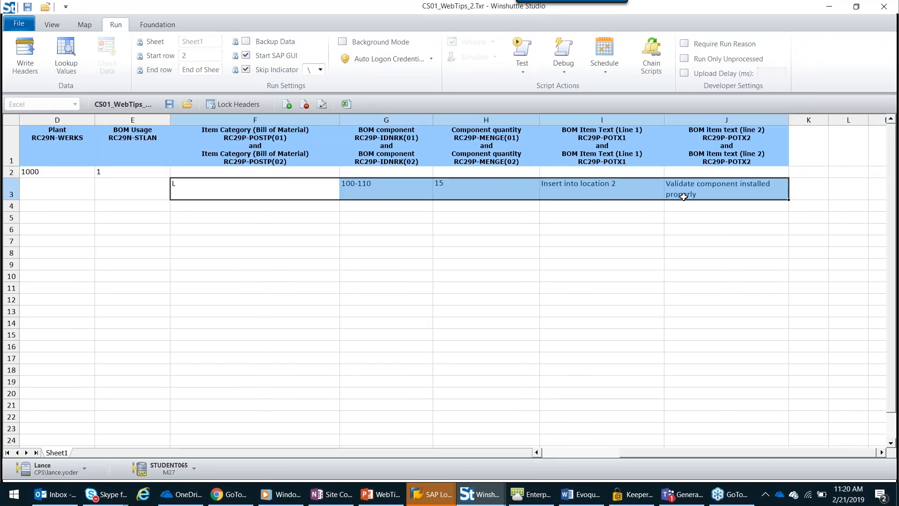
left_click(223, 171)
key("ctrl+v")
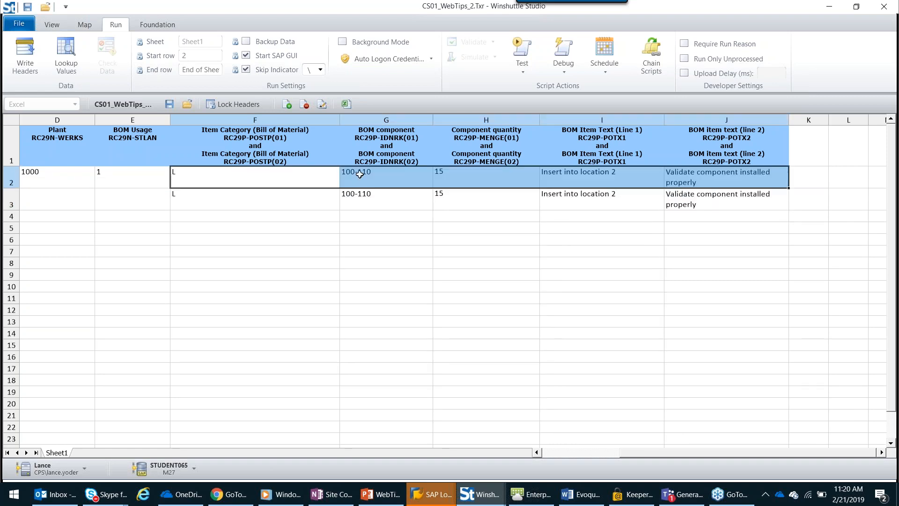
Set the component in row 2 to 100-100 and its first item text line to "Insert into location 1".
left_click(366, 173)
key("Delete")
key("ctrl+z")
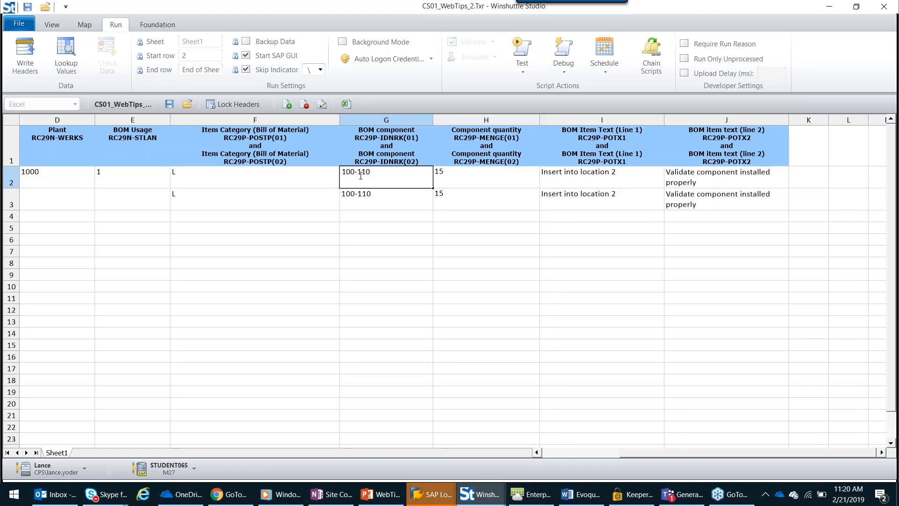
type("0")
double_click(631, 174)
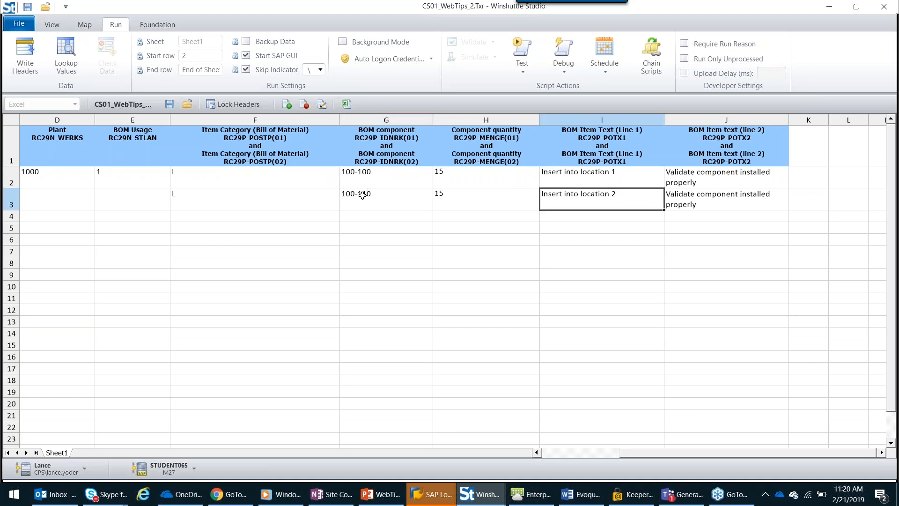
Copy the line item data in F3:J3 to row 4 to add another BOM item.
left_click(412, 199)
left_click_drag(412, 199, 681, 196)
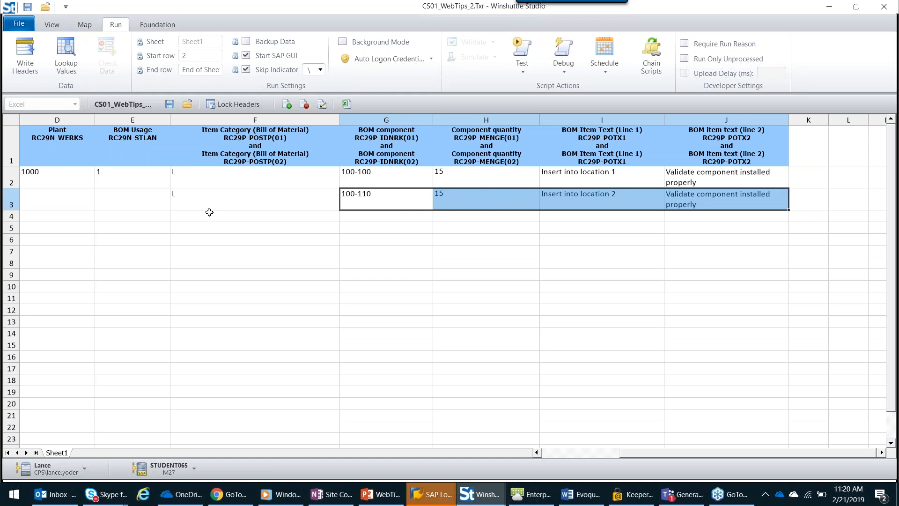
left_click(252, 200)
left_click_drag(252, 201, 689, 193)
key("ctrl+c")
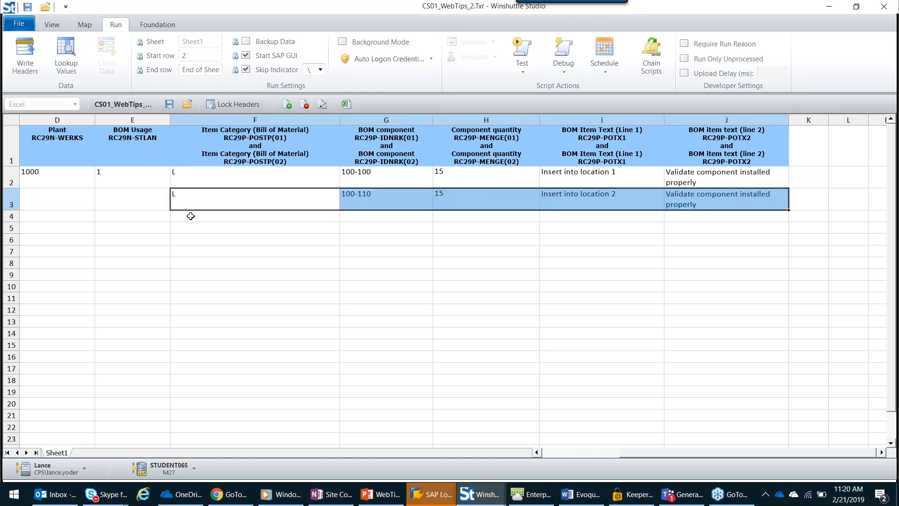
left_click(192, 216)
key("ctrl+v")
left_click(450, 217)
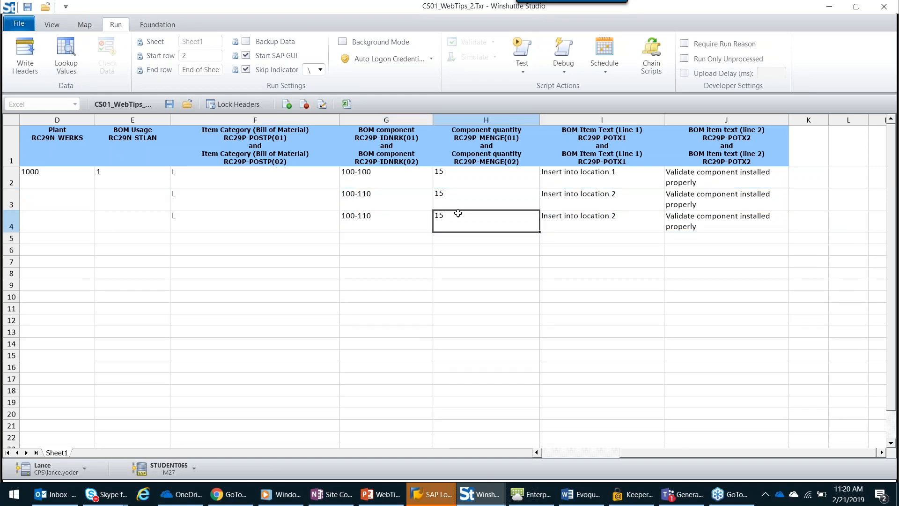
Set the component quantity to 5 in row 3 and 10 in row 4 of the data sheet.
left_click(458, 203)
type("5")
key("Return")
type("10")
key("Return")
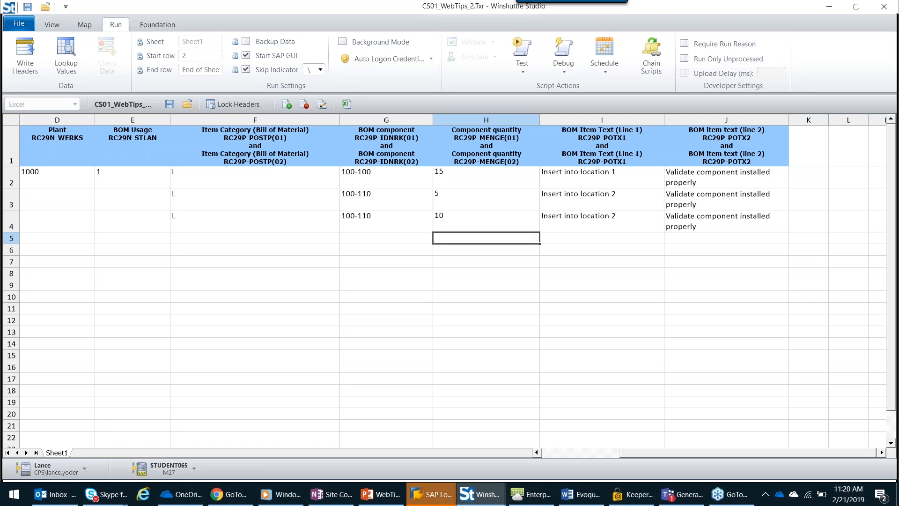
Set the BOM component in row 4 to 101-100 and its first item text line to "Insert into location 3".
double_click(350, 215)
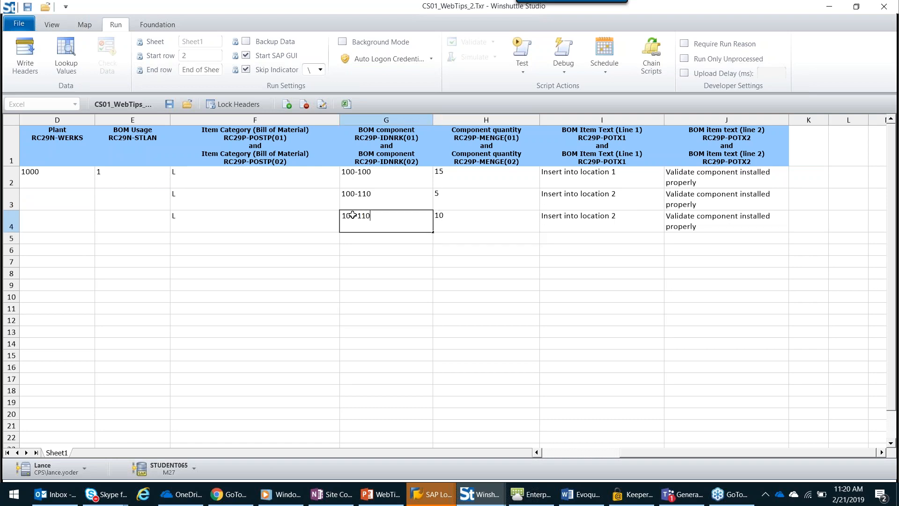
key("BackSpace")
key("BackSpace")
key("BackSpace")
type("00")
double_click(634, 217)
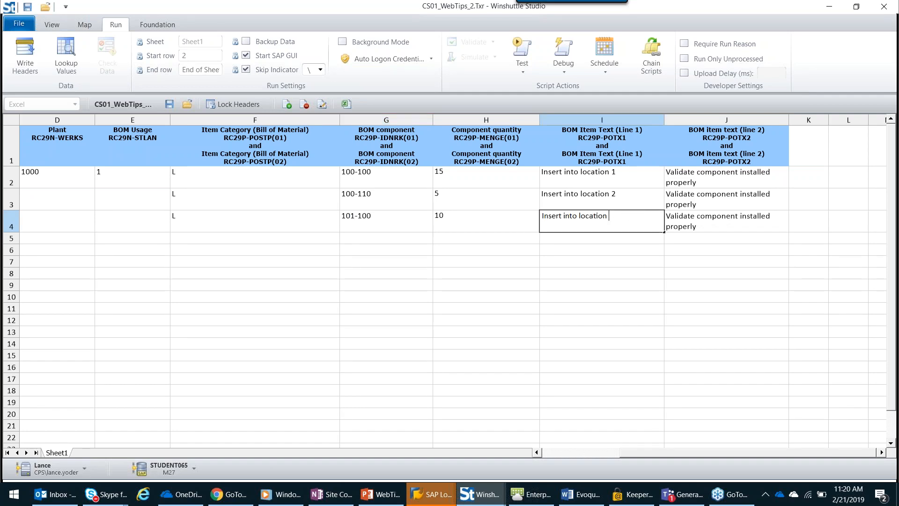
type("3")
key("Return")
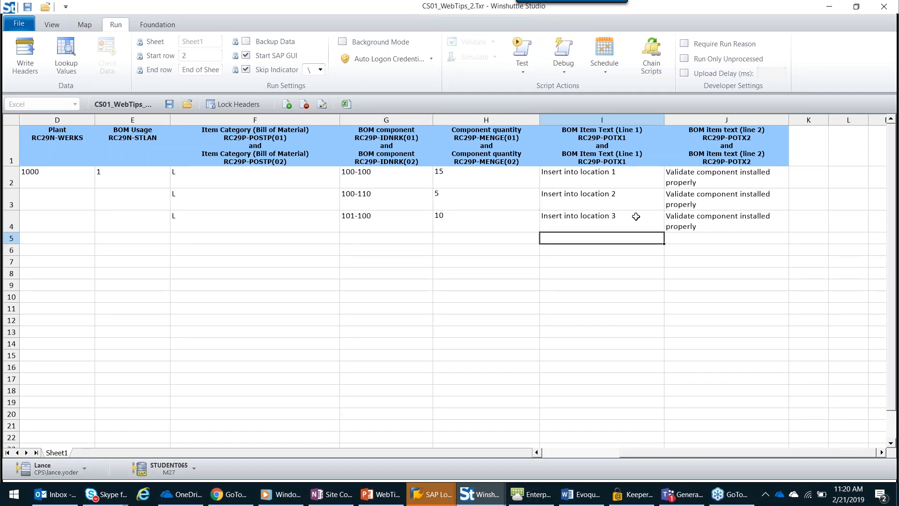
Mark row 4 as a detail row by entering D in the Loop ID column.
left_click(615, 455)
left_click(102, 216)
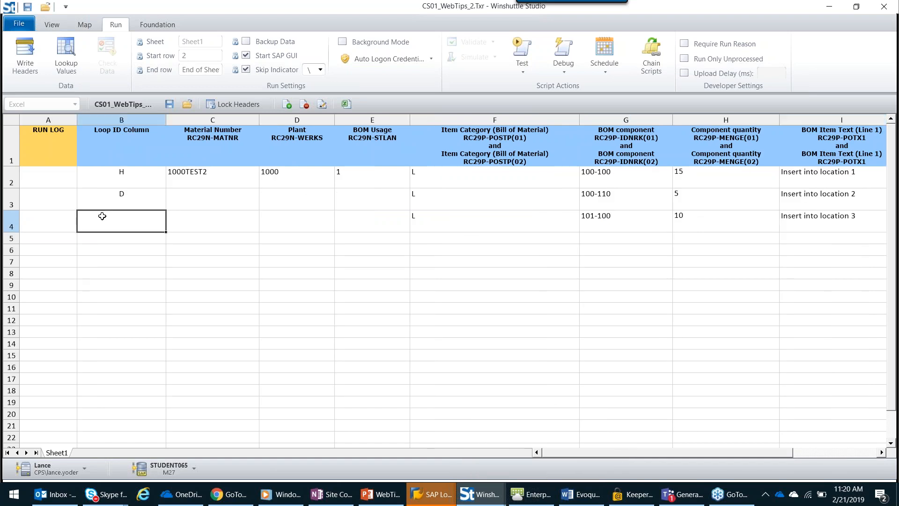
type("D")
left_click(136, 259)
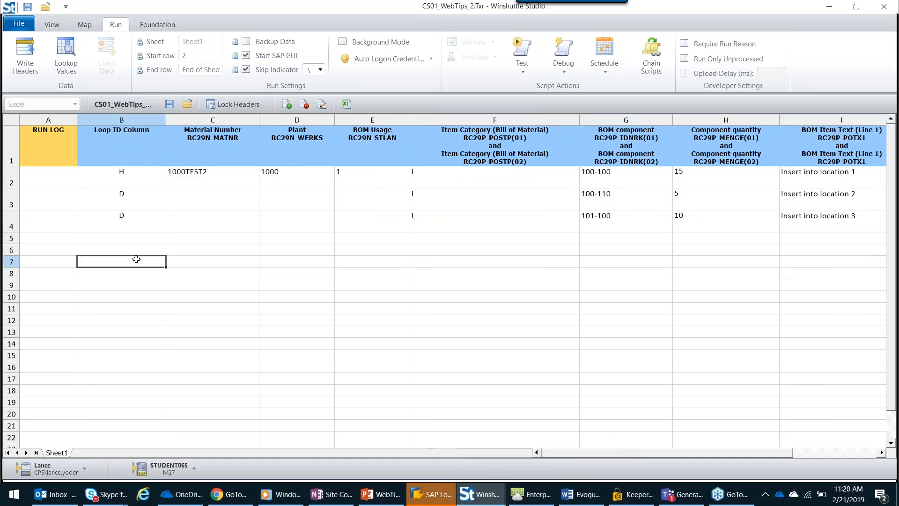
Test-run the script on the data sheet and inspect the run log entry of the header row.
left_click(132, 215)
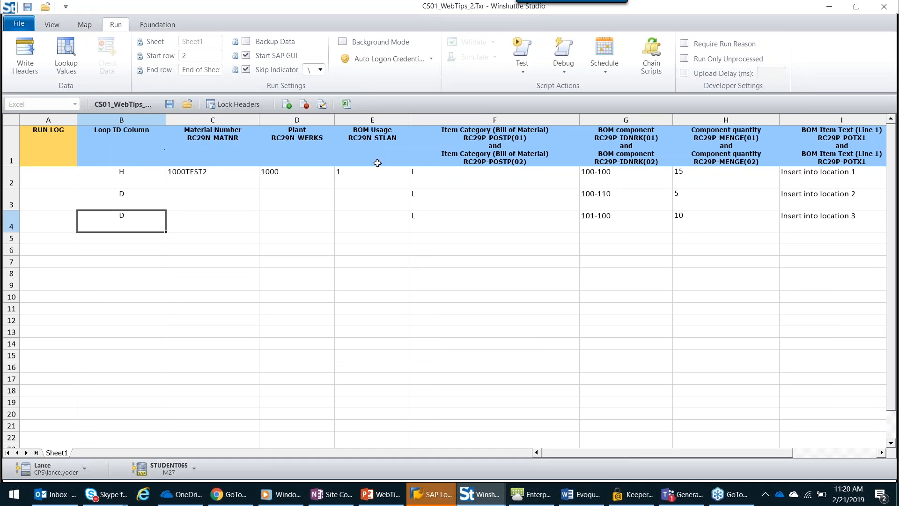
left_click(519, 50)
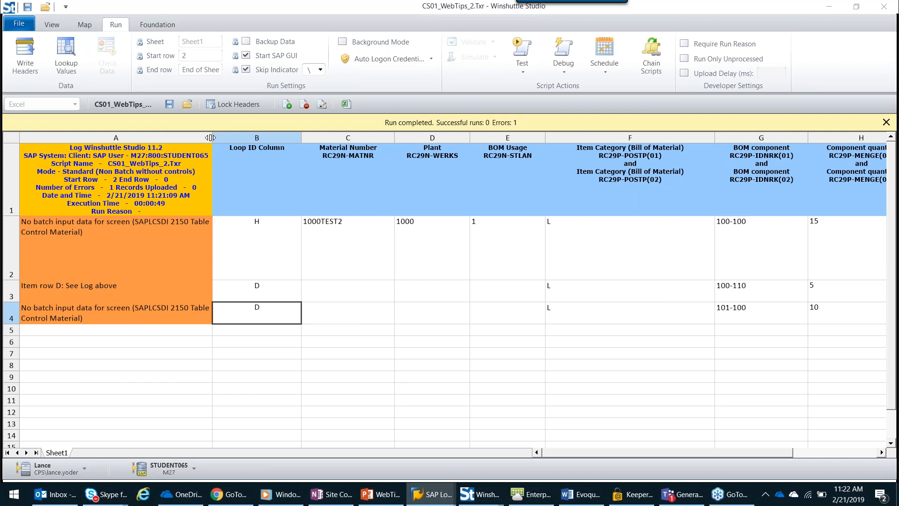
left_click(172, 255)
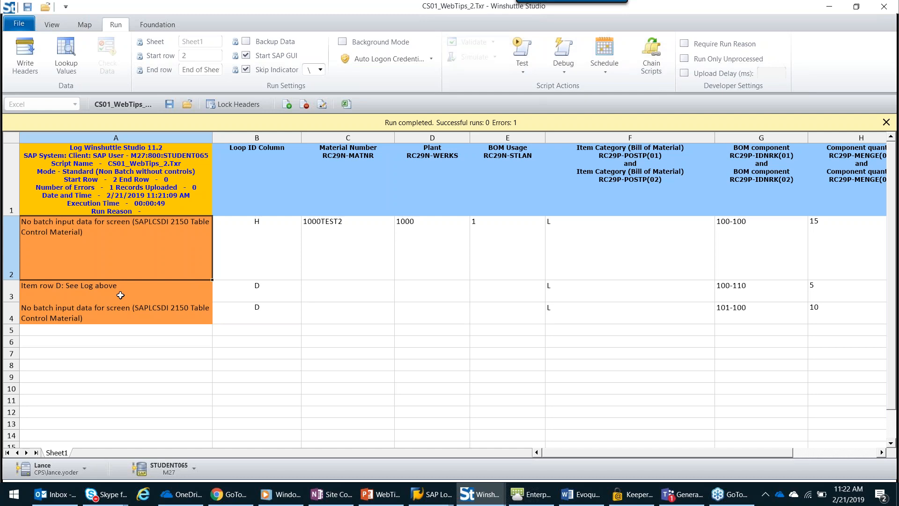
Debug the script in its SAP session, stepping through to the General Item Overview screen, and close that session.
left_click(568, 52)
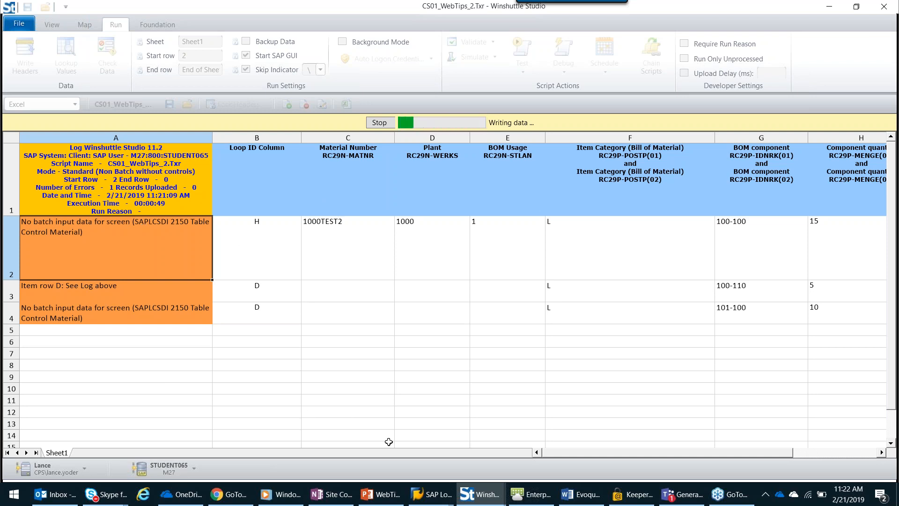
mouse_move(437, 496)
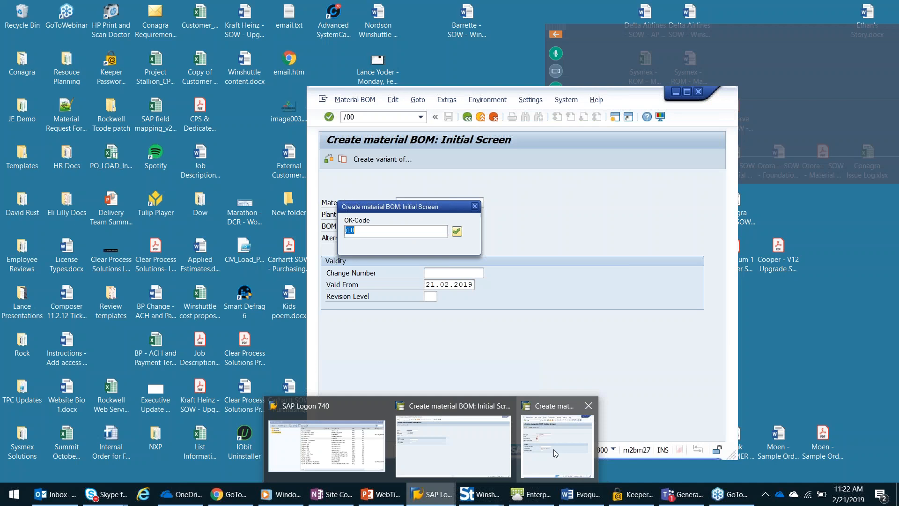
left_click(554, 449)
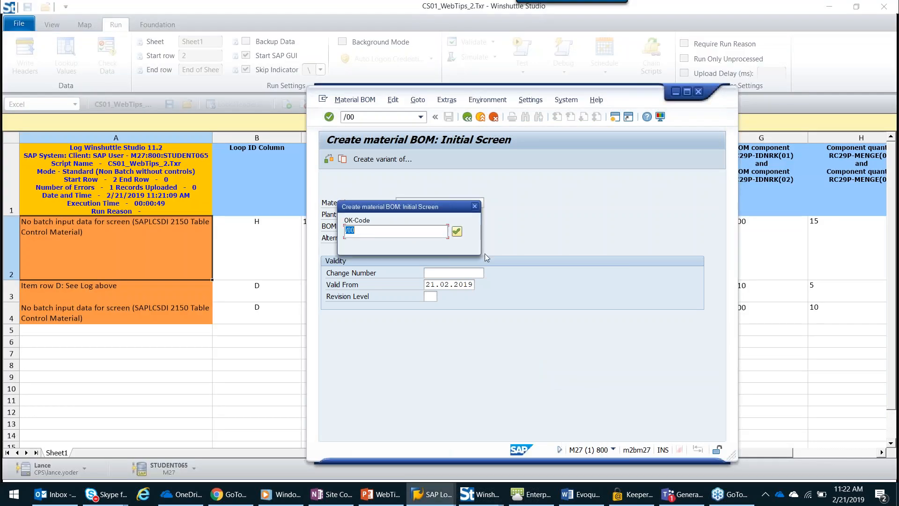
left_click(456, 233)
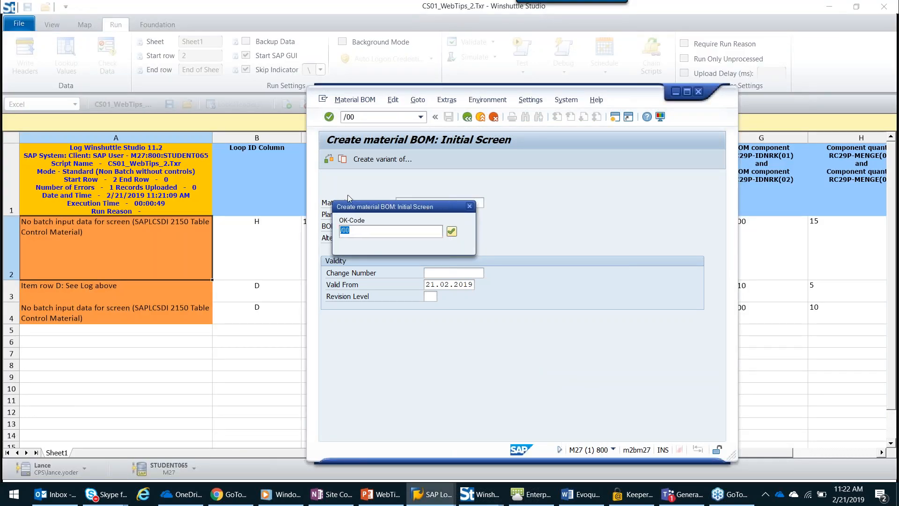
left_click(261, 200)
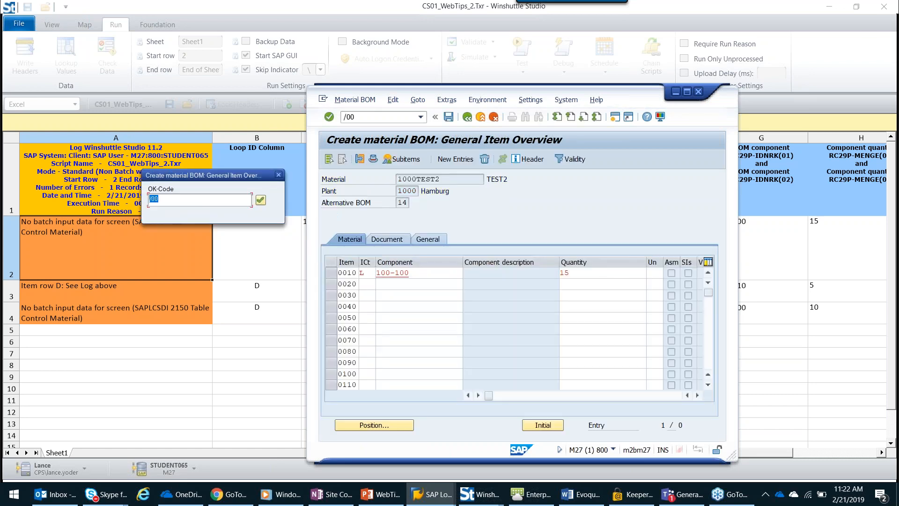
left_click(261, 200)
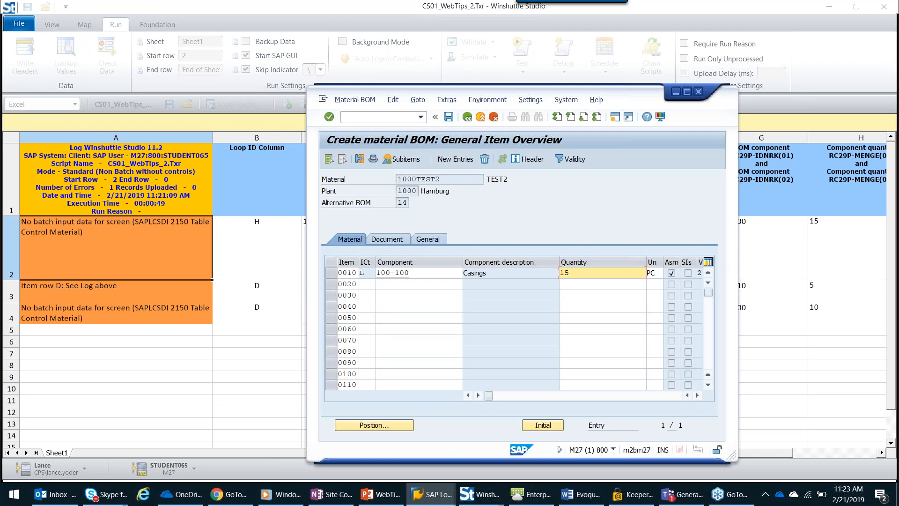
left_click(699, 92)
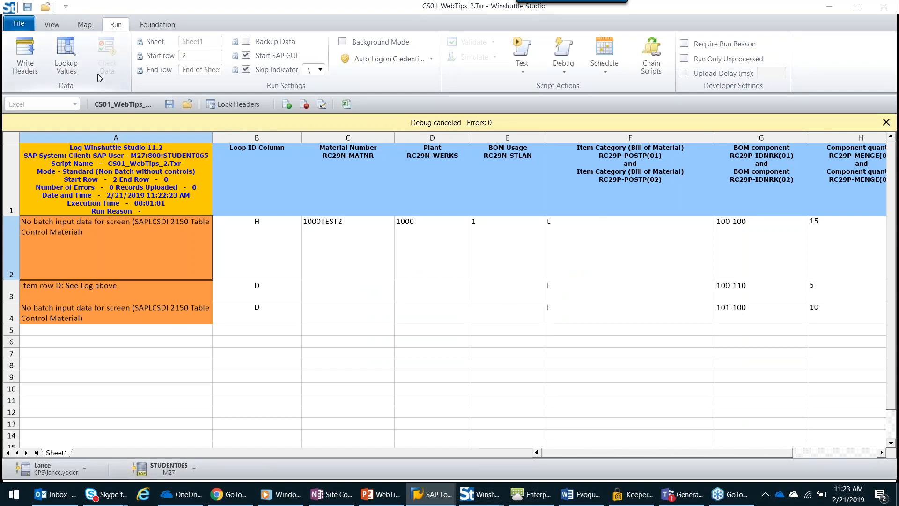
In the script mapping properties, set the recording mode to Non-Batch (with SAP controls).
left_click(91, 29)
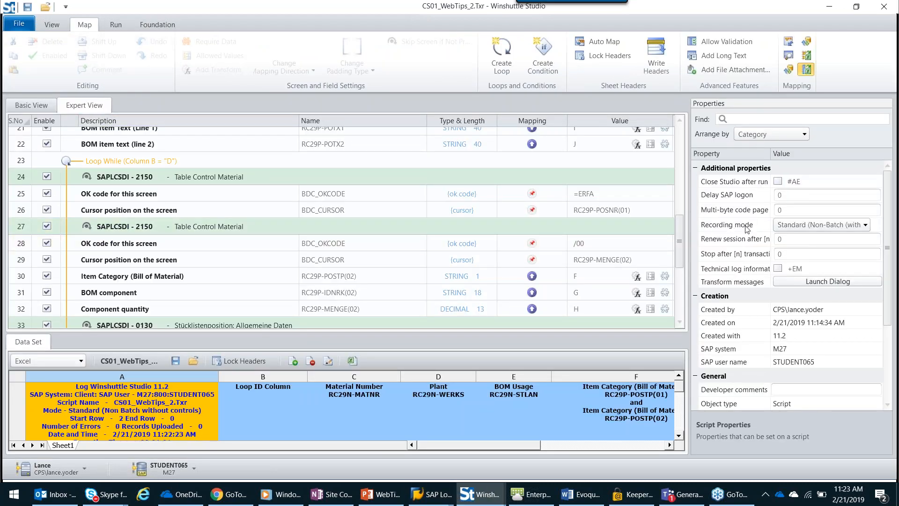
left_click(798, 227)
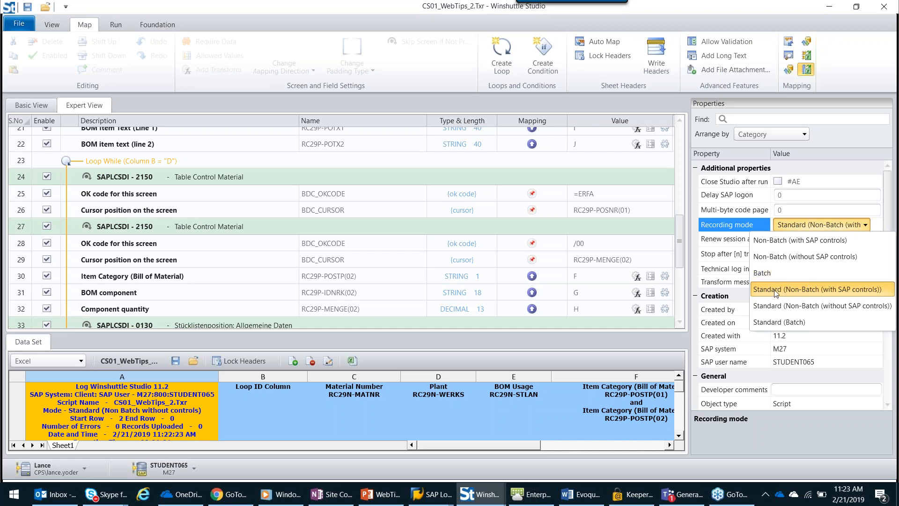
left_click(794, 241)
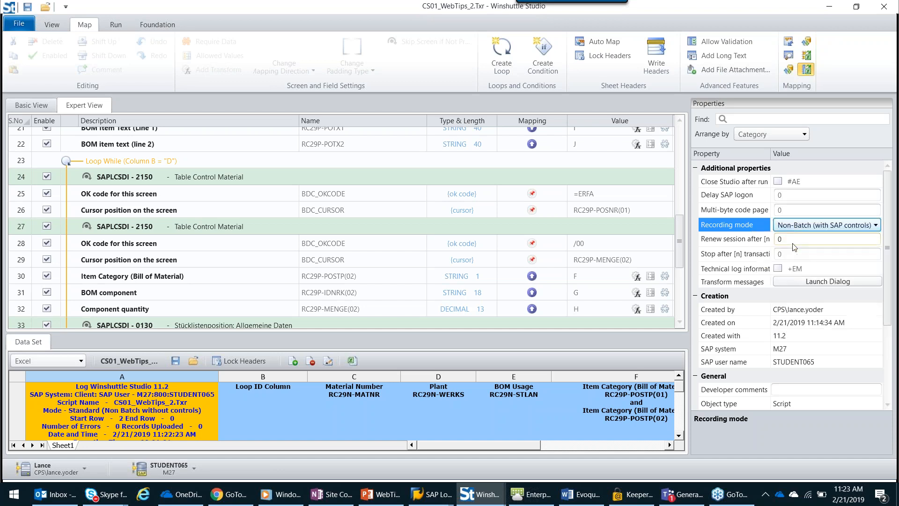
left_click(811, 224)
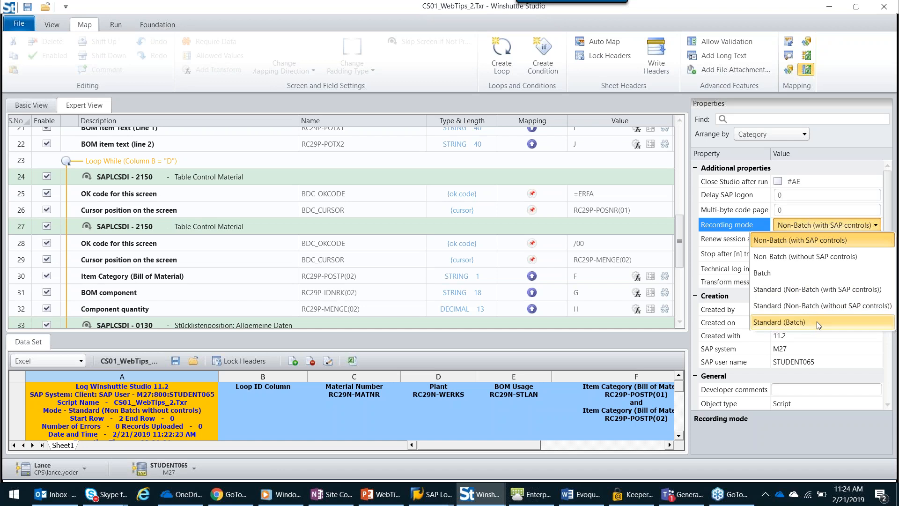
left_click(836, 240)
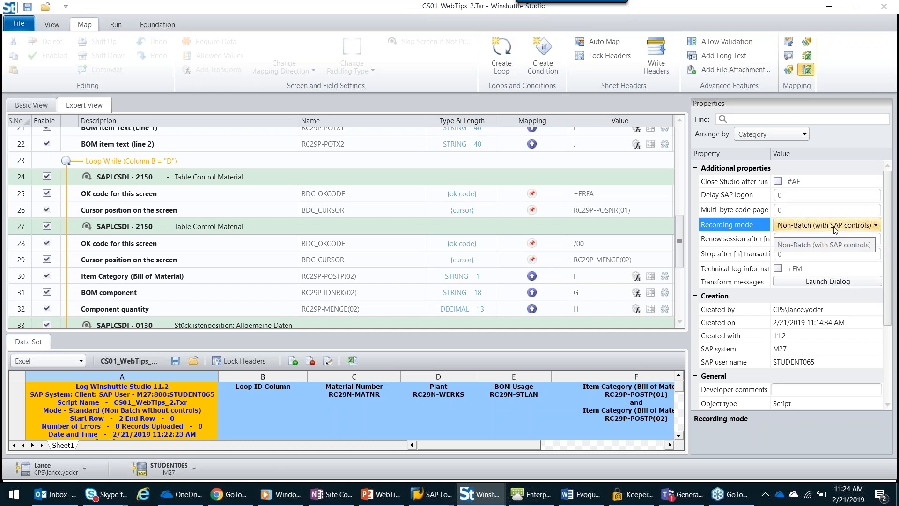
Save the script and test-run it again on the data sheet.
left_click(27, 8)
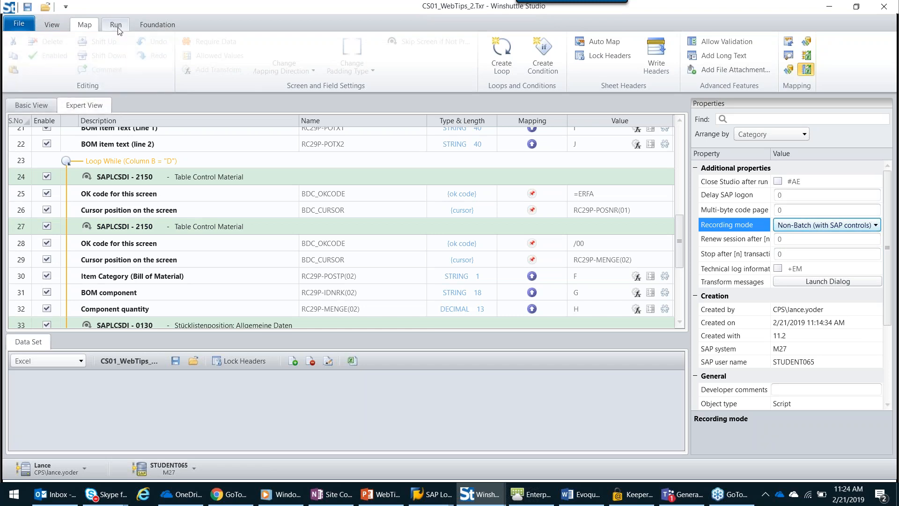
left_click(117, 28)
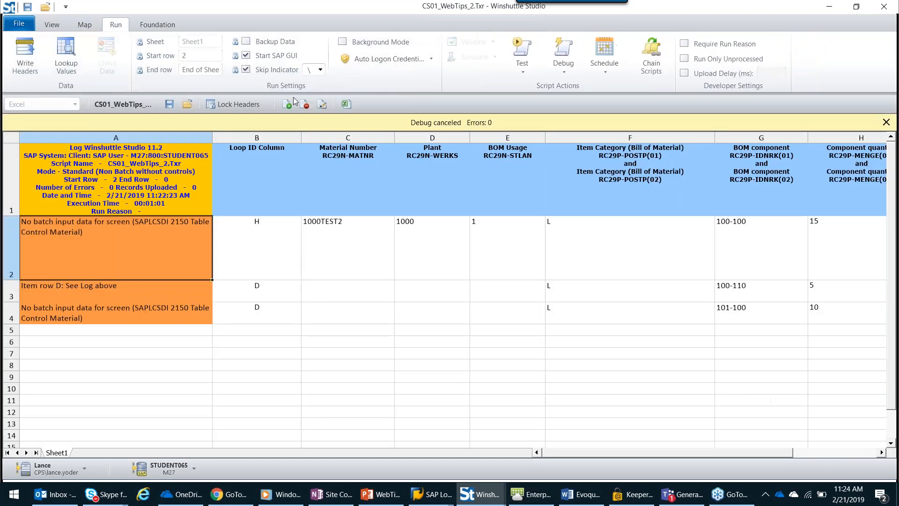
left_click(521, 50)
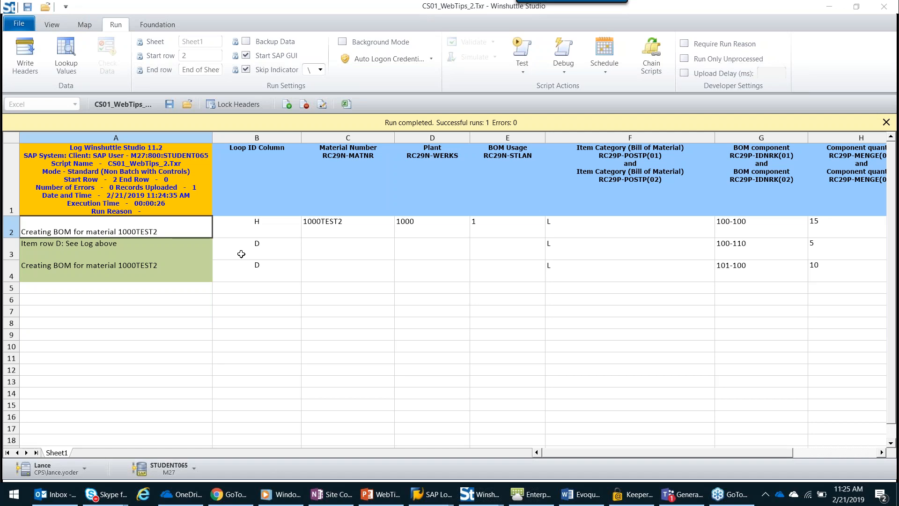
Start another debug run of the script and bring its Create material BOM session to the front.
left_click(563, 52)
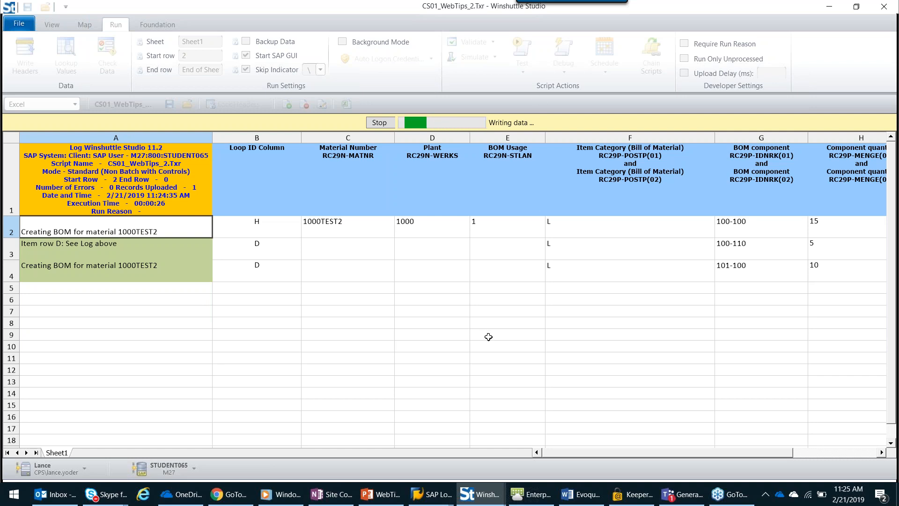
mouse_move(436, 492)
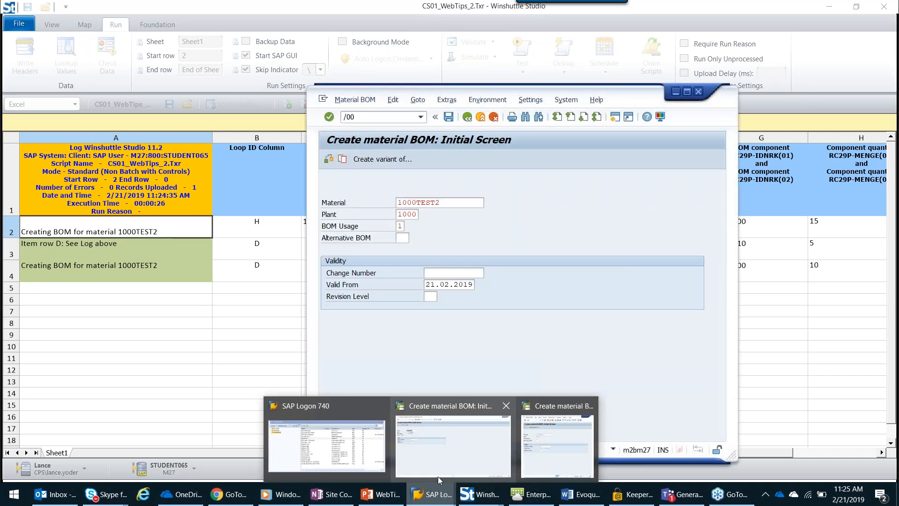
left_click(541, 420)
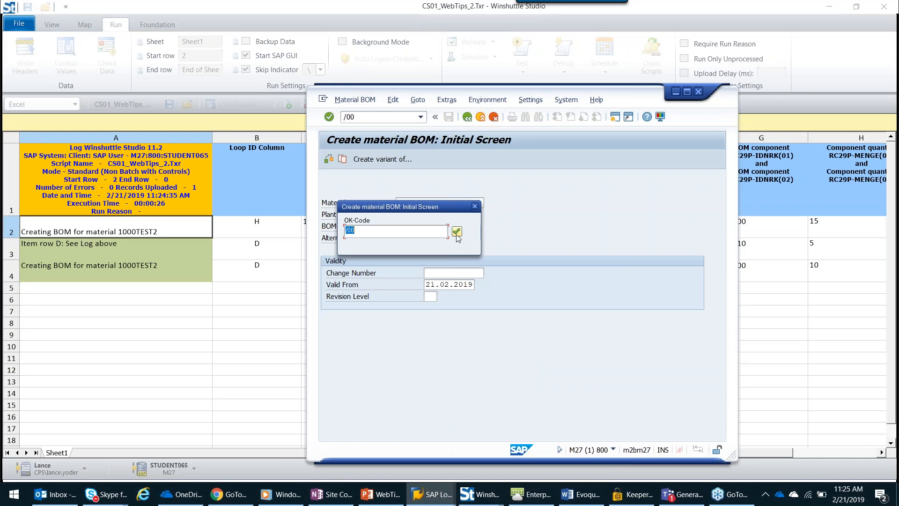